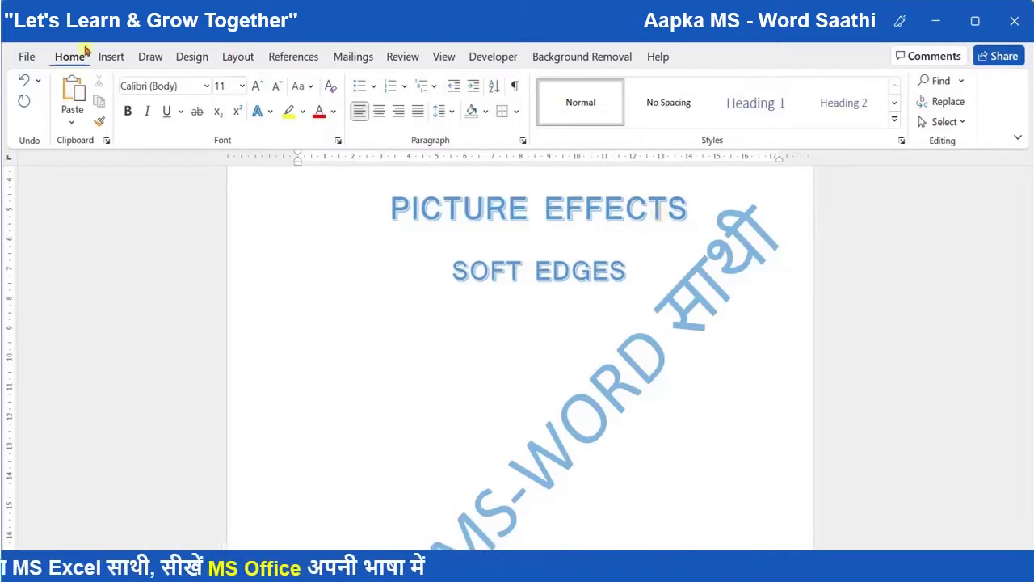
- Insert the WORD PNG from the Downloads folder, placed at 17.21 cm square
click(111, 58)
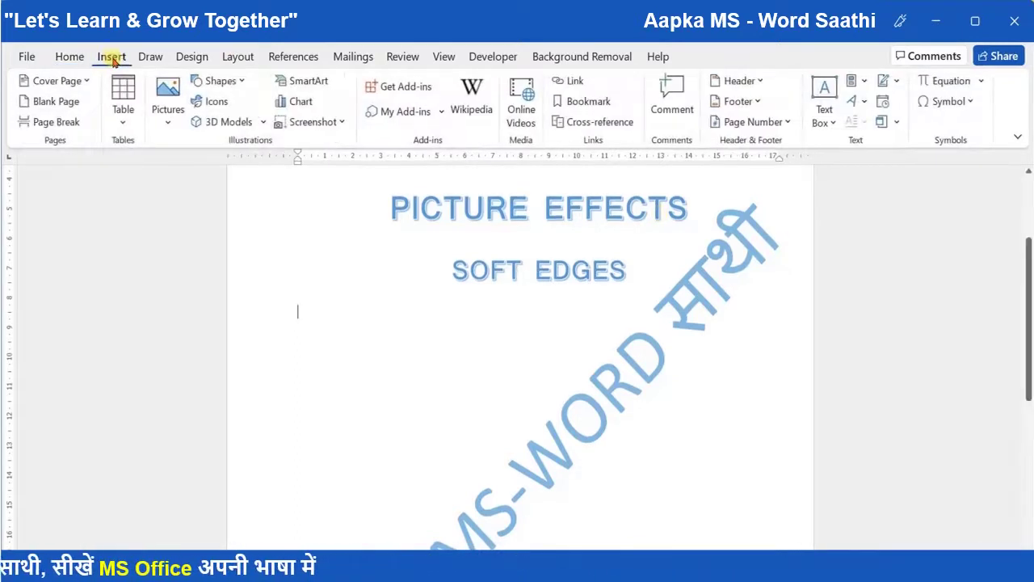
click(167, 117)
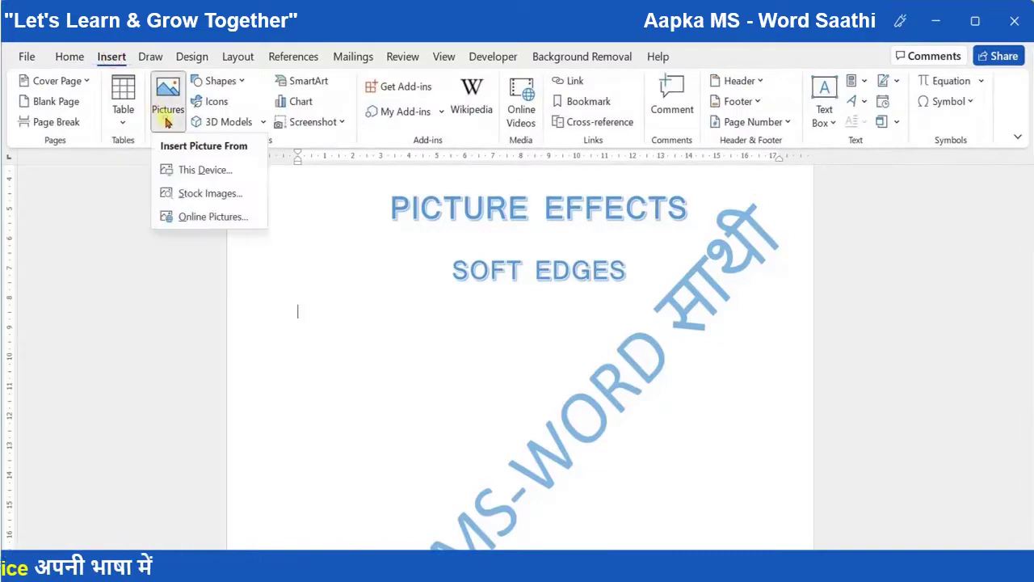
click(184, 169)
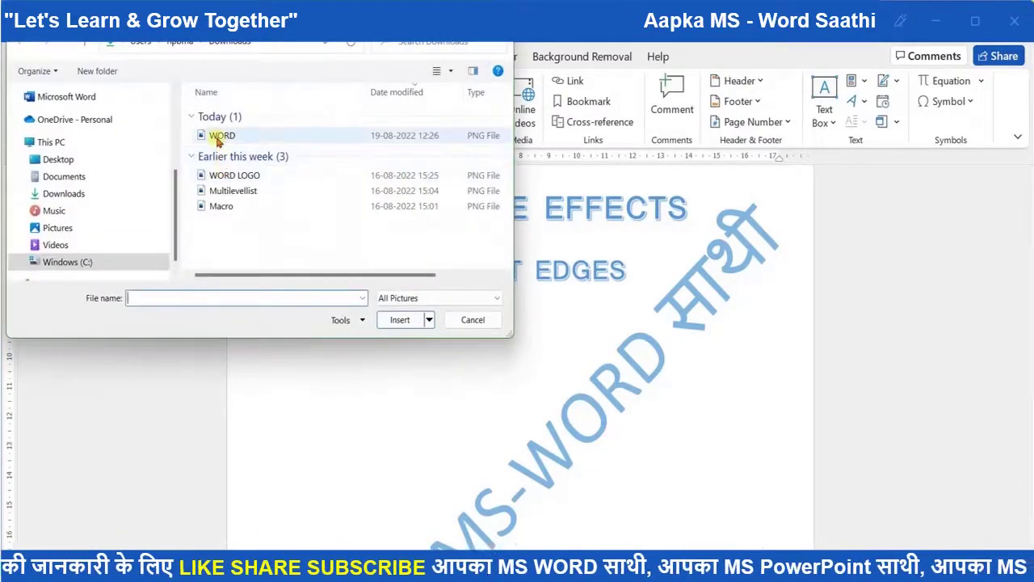
double_click(216, 135)
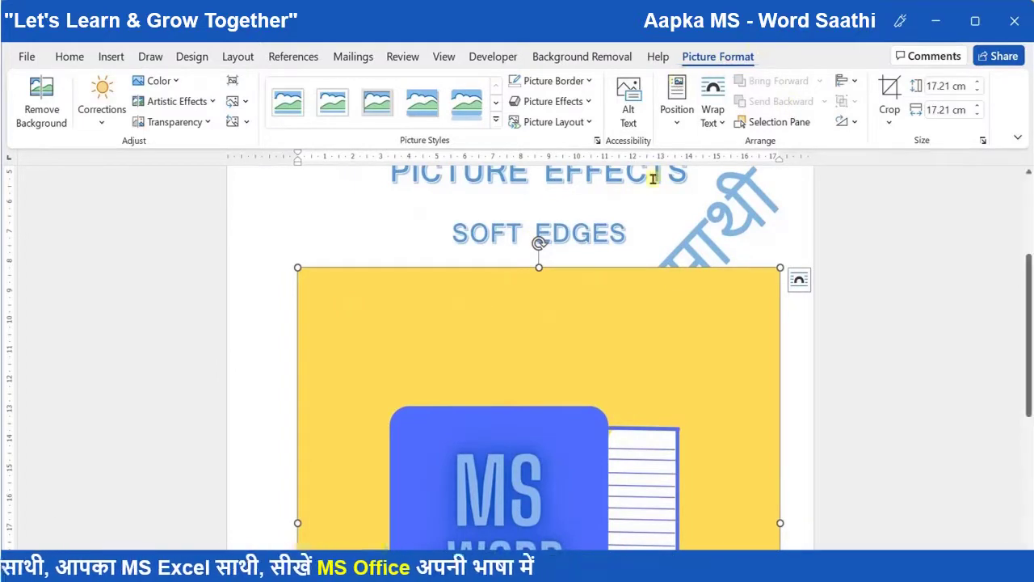
- Resize the WORD logo picture to a 2 cm height, making it 2 × 2 cm
click(589, 102)
mouse_move(598, 288)
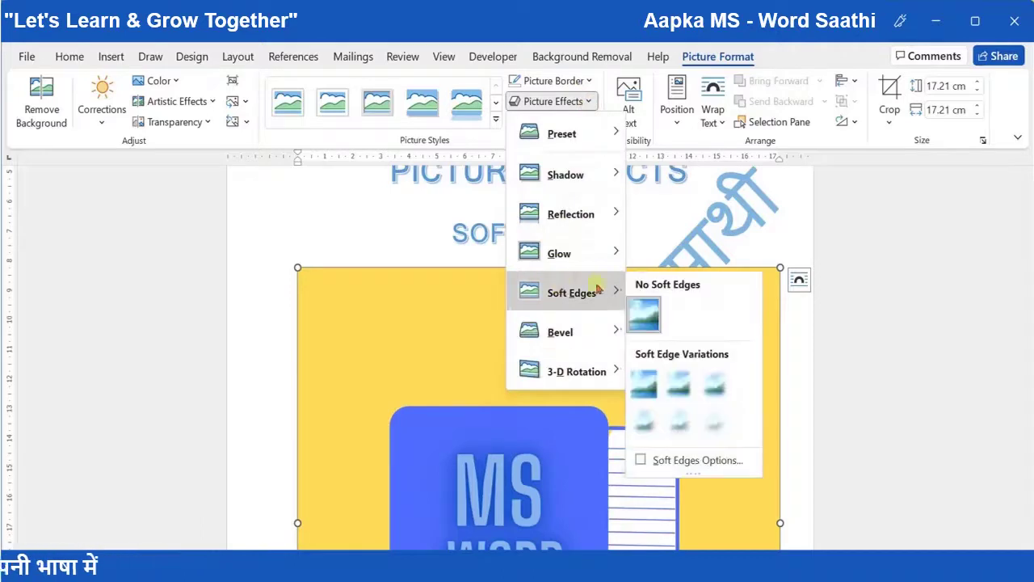
click(493, 428)
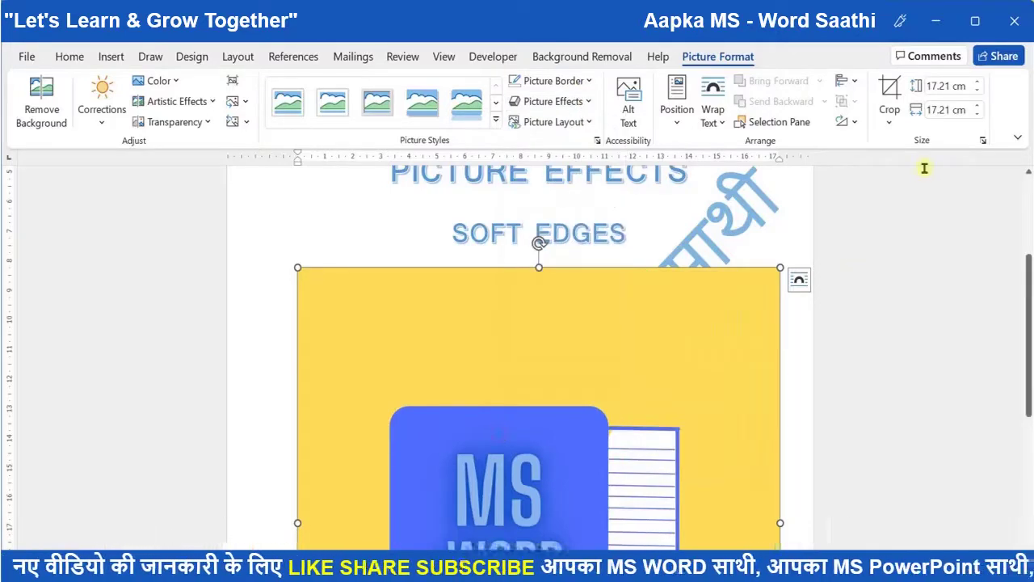
click(946, 85)
text(2)
key(Return)
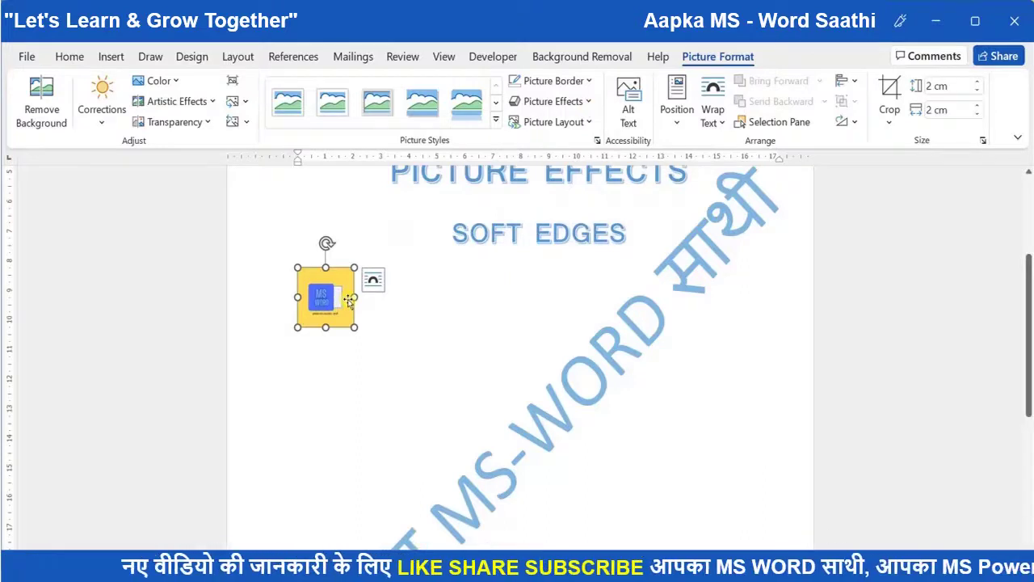
click(589, 103)
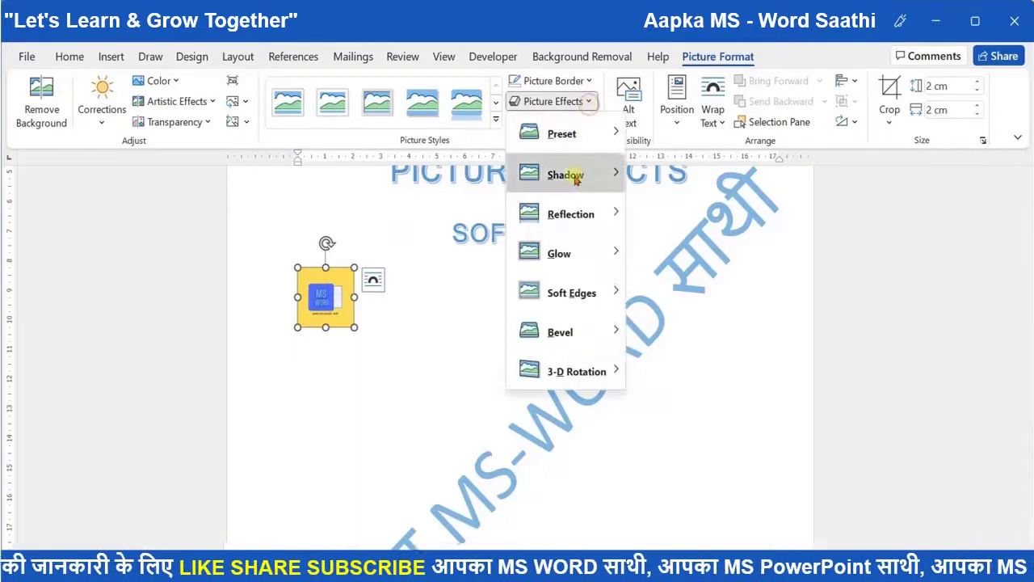
mouse_move(562, 283)
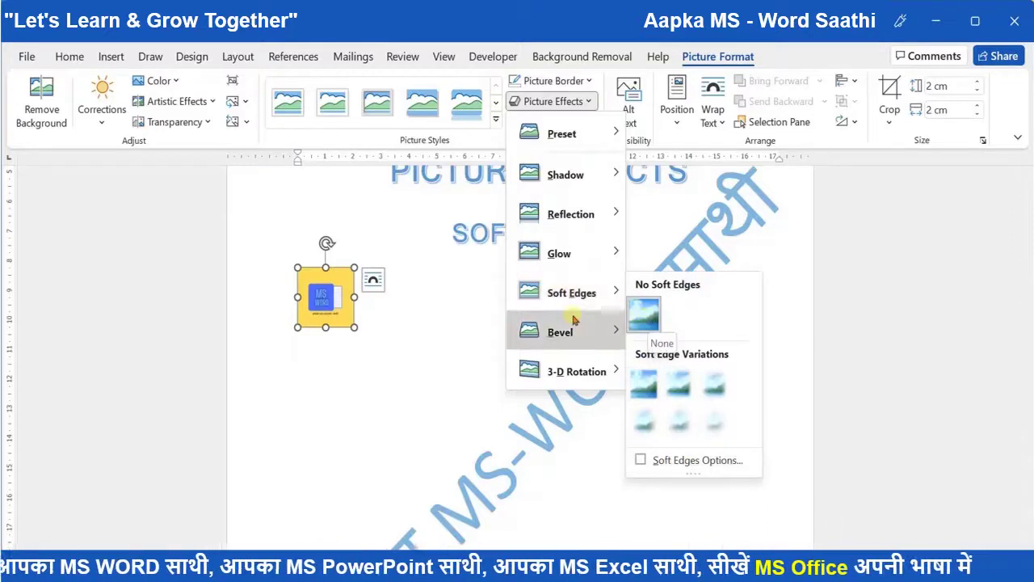
mouse_move(563, 176)
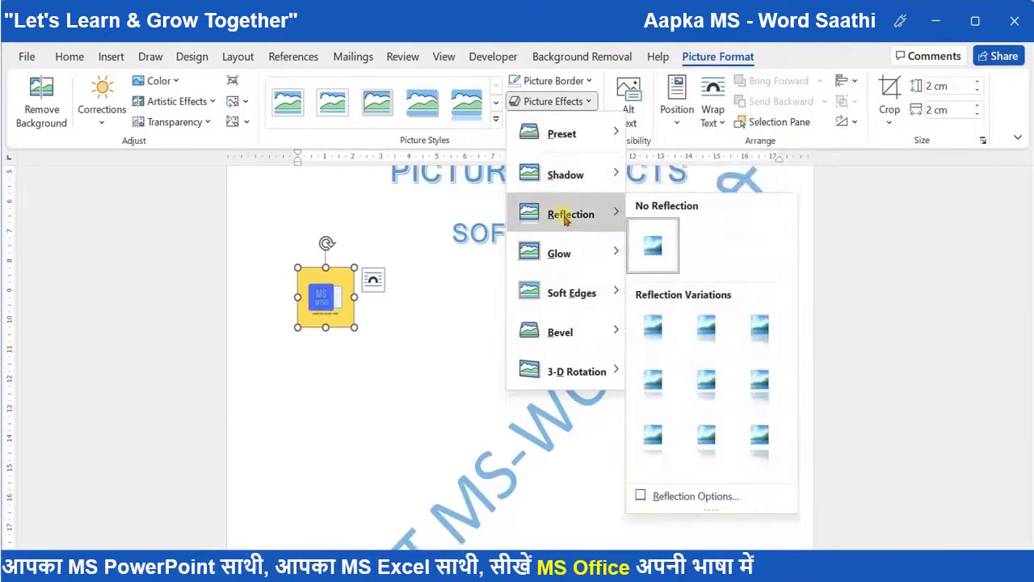
mouse_move(563, 246)
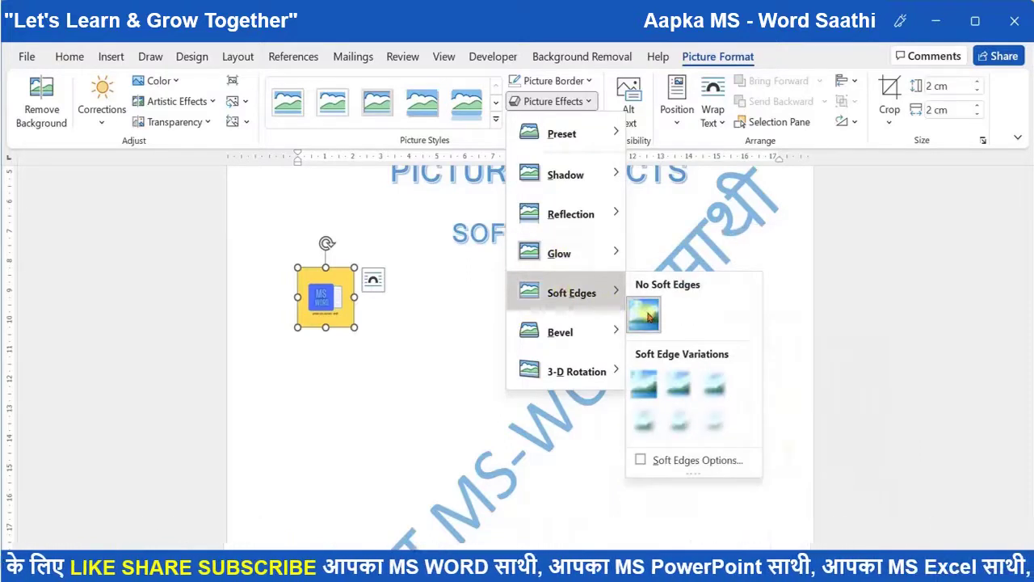
click(646, 316)
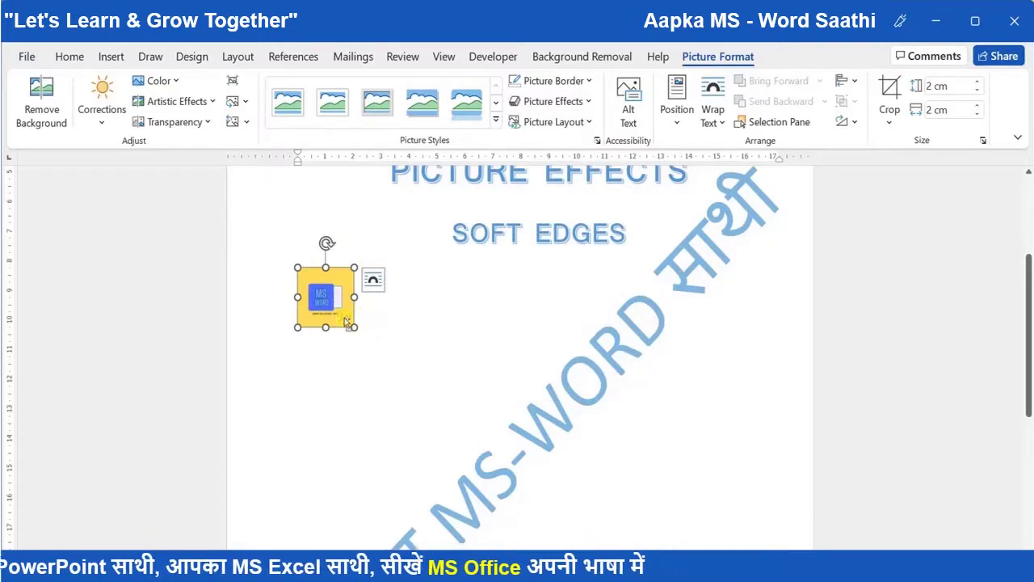
- Paste a second 2 cm logo below the first and set its Soft Edges to 1 Point
click(377, 320)
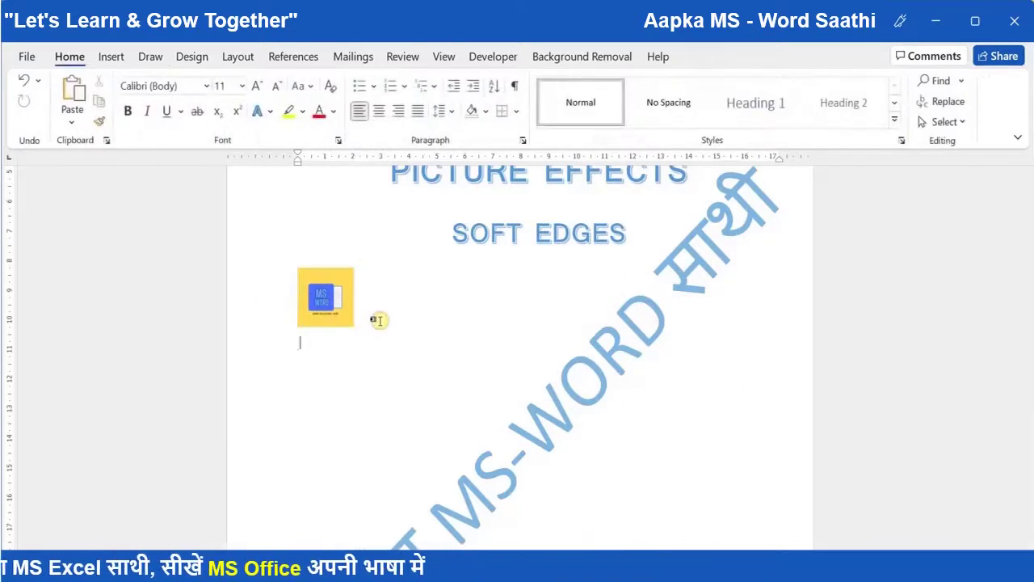
key(ctrl+v)
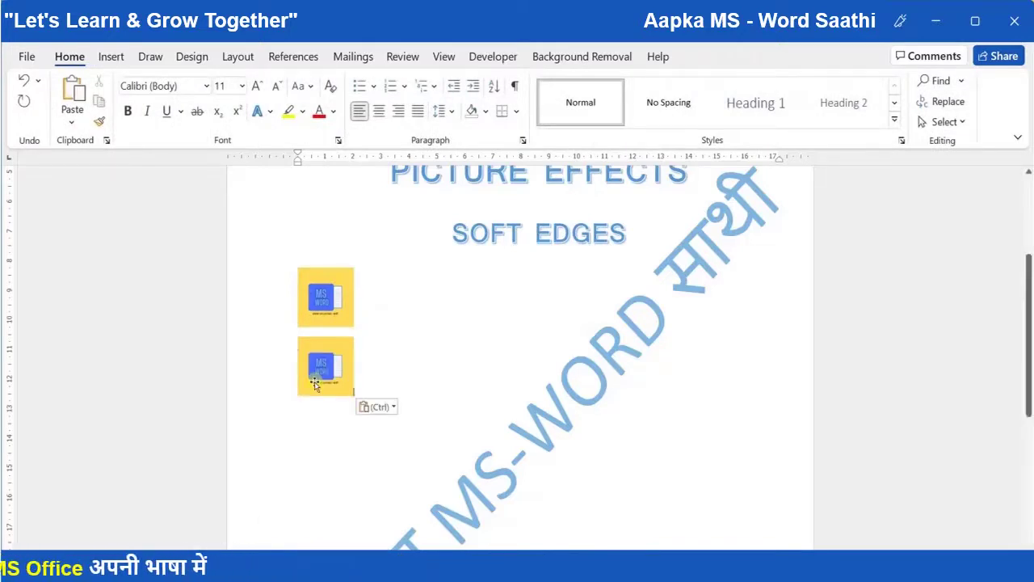
click(340, 374)
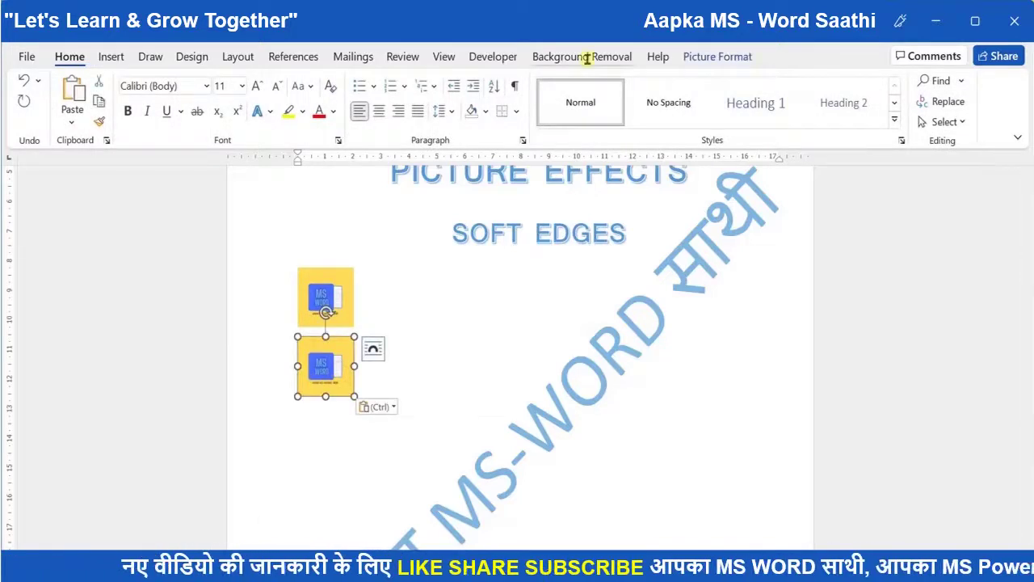
click(708, 58)
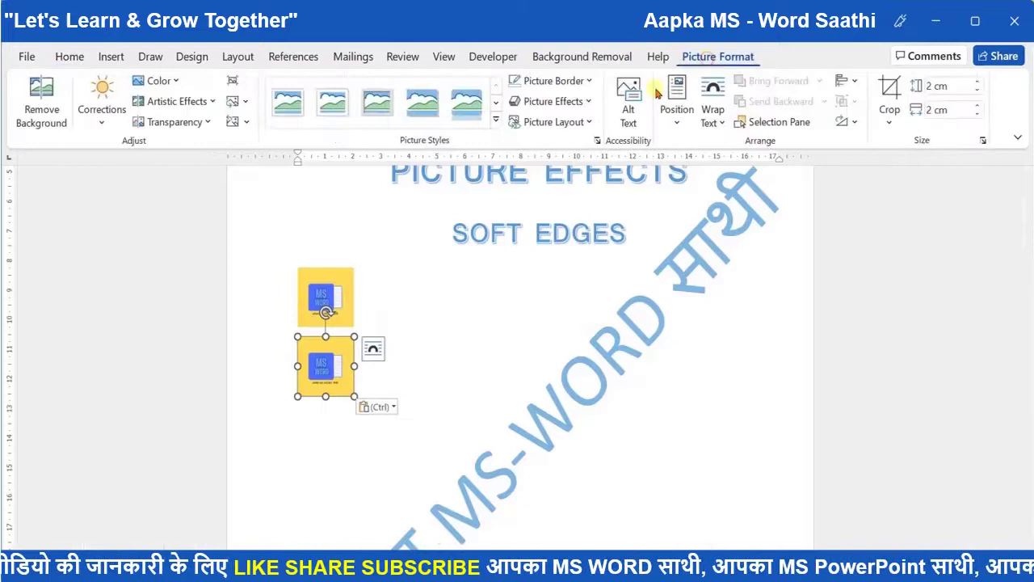
click(593, 103)
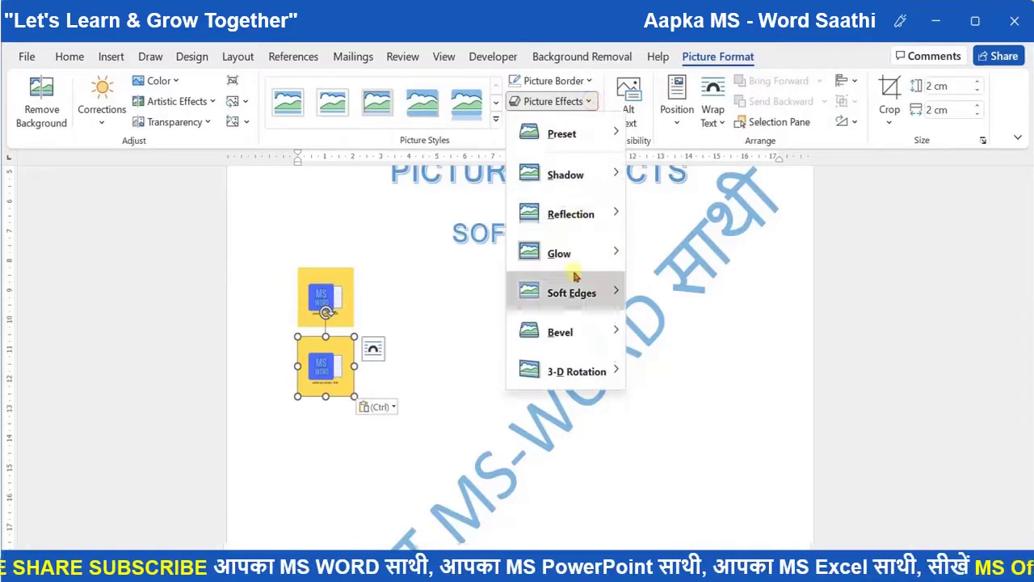
mouse_move(575, 288)
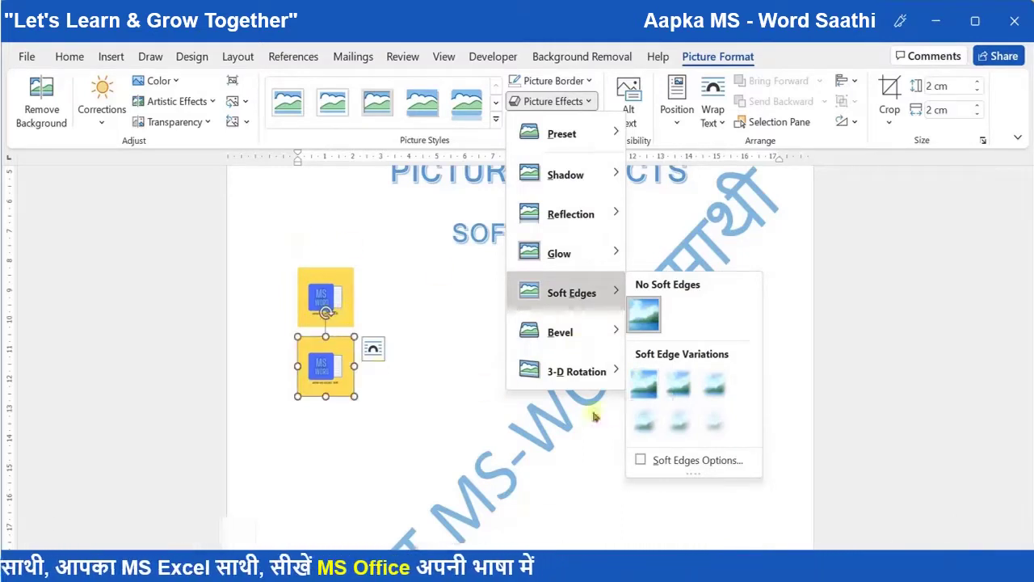
click(646, 385)
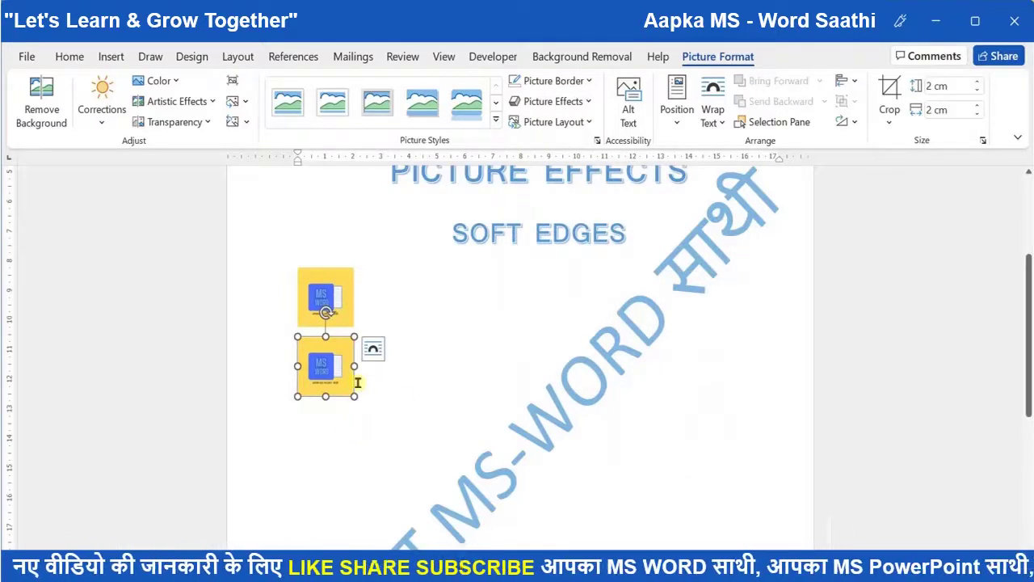
- Paste a third logo copy below the second and apply a 2.5 Point soft edge
click(379, 389)
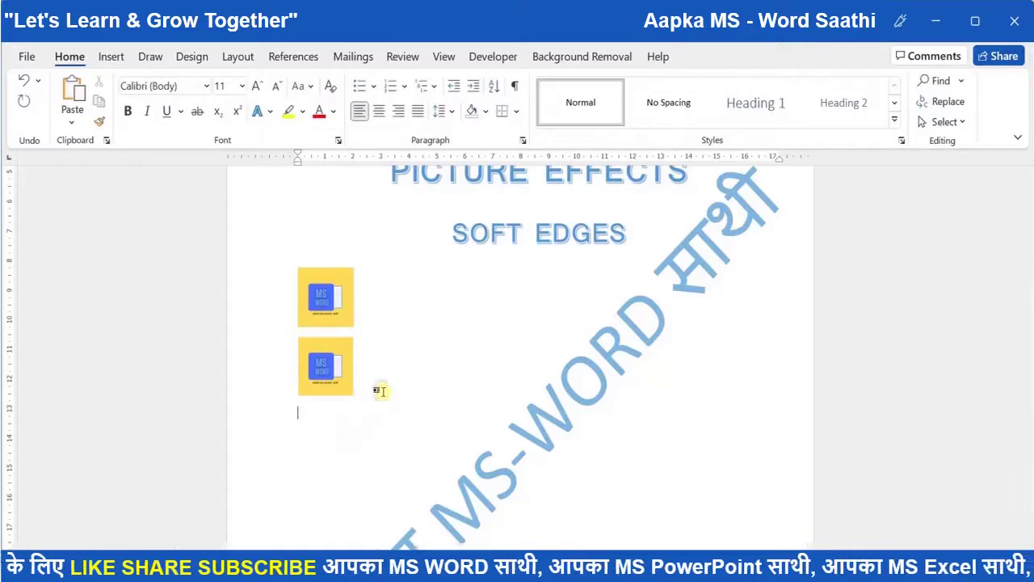
key(ctrl+v)
click(329, 448)
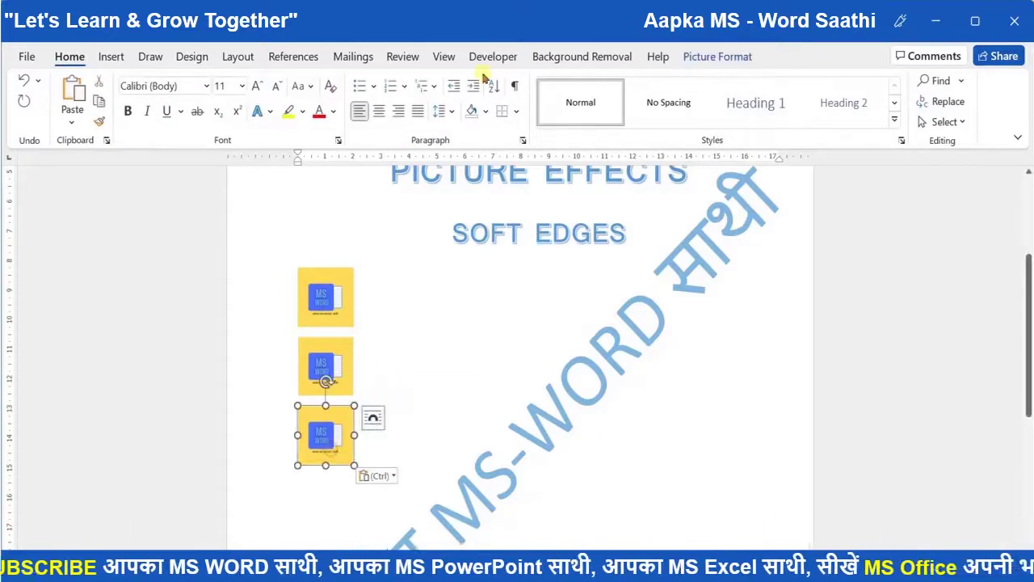
click(717, 57)
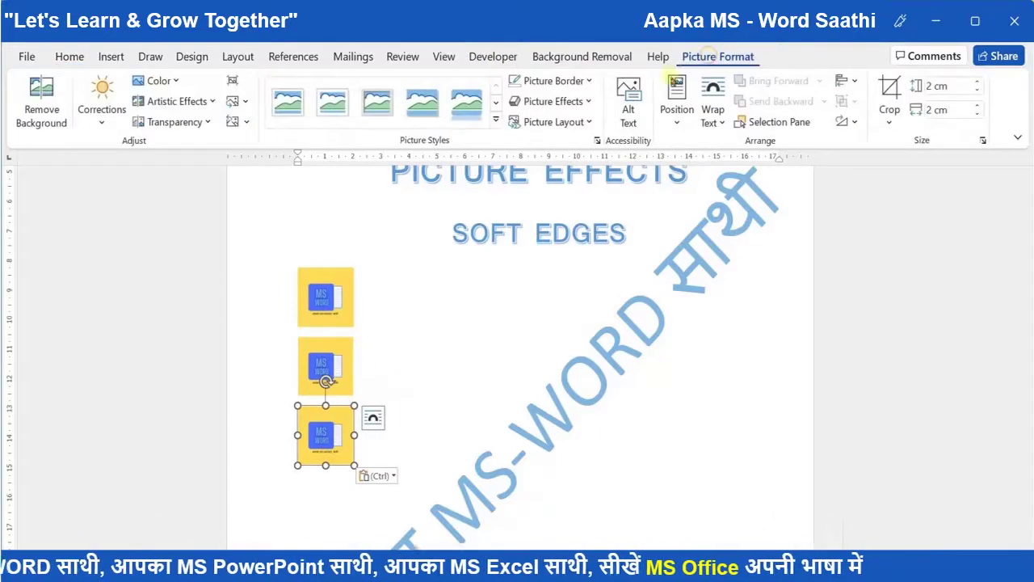
click(594, 100)
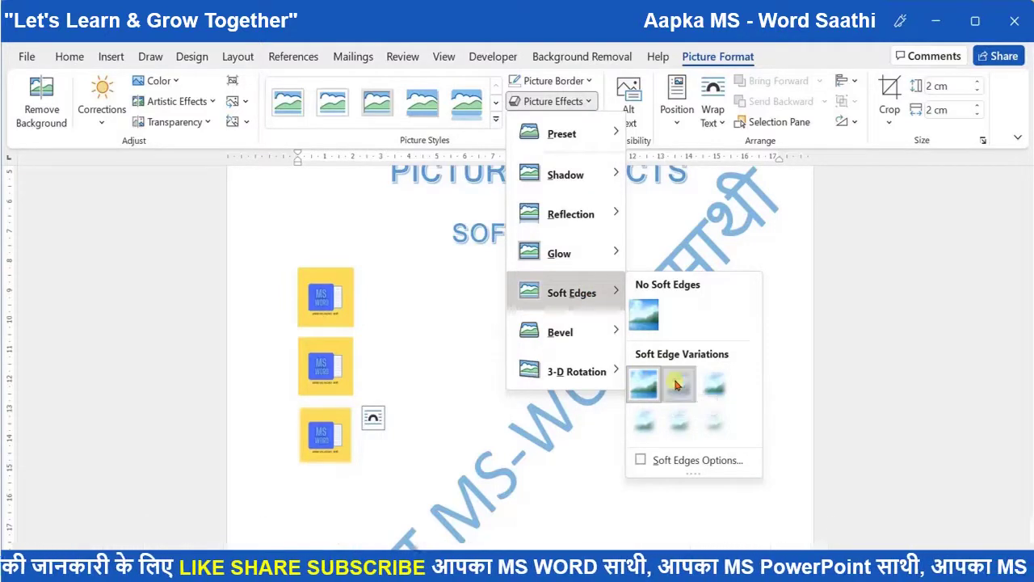
click(677, 384)
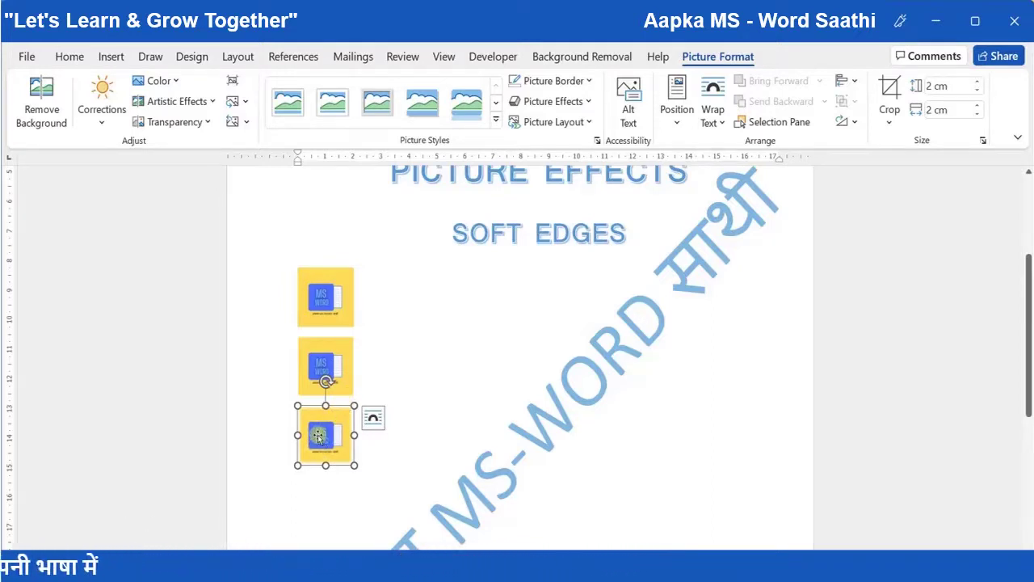
- Add the Soft Edges effect from Picture Effects to the Quick Access Toolbar
click(588, 103)
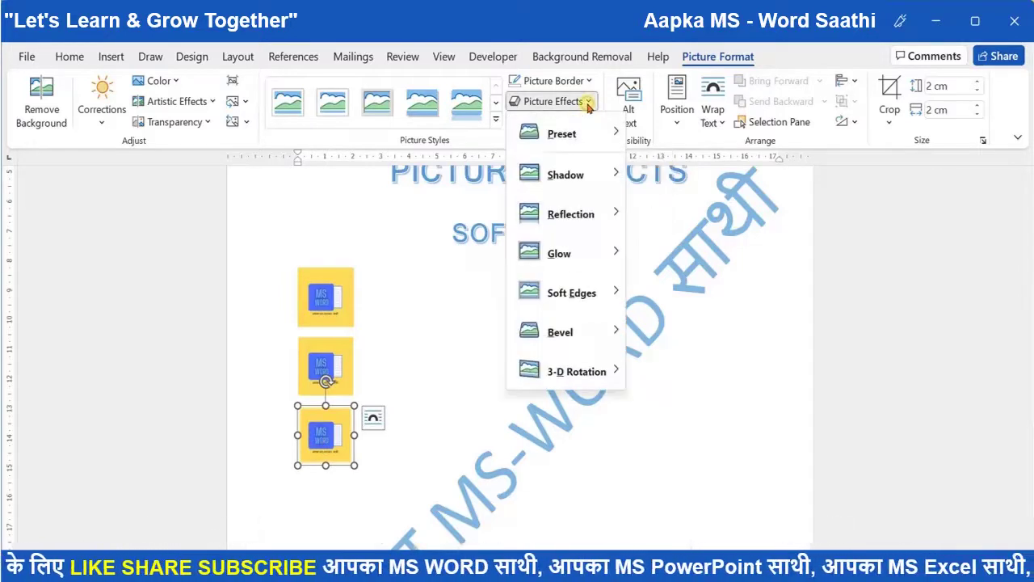
right_click(563, 296)
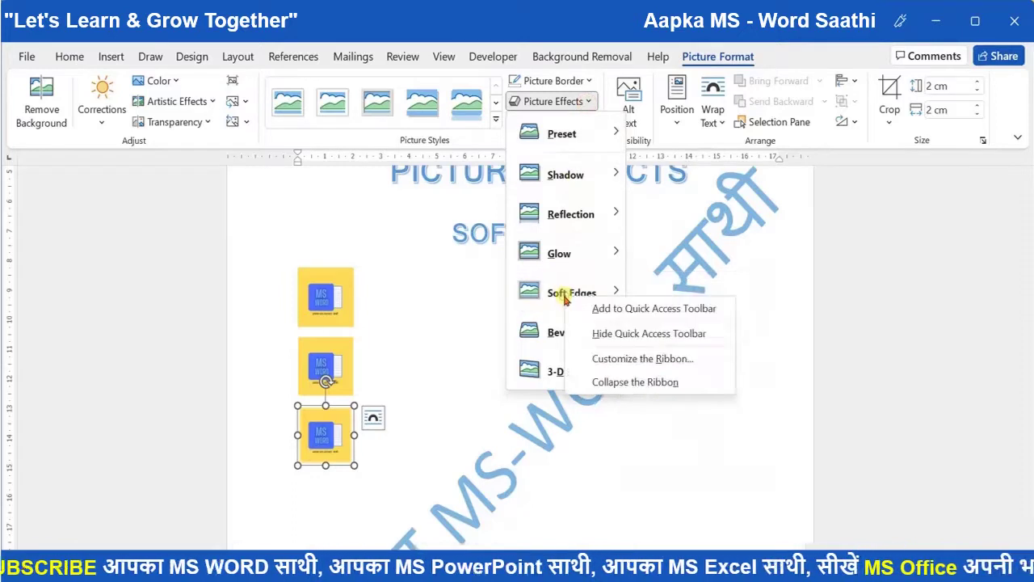
click(664, 310)
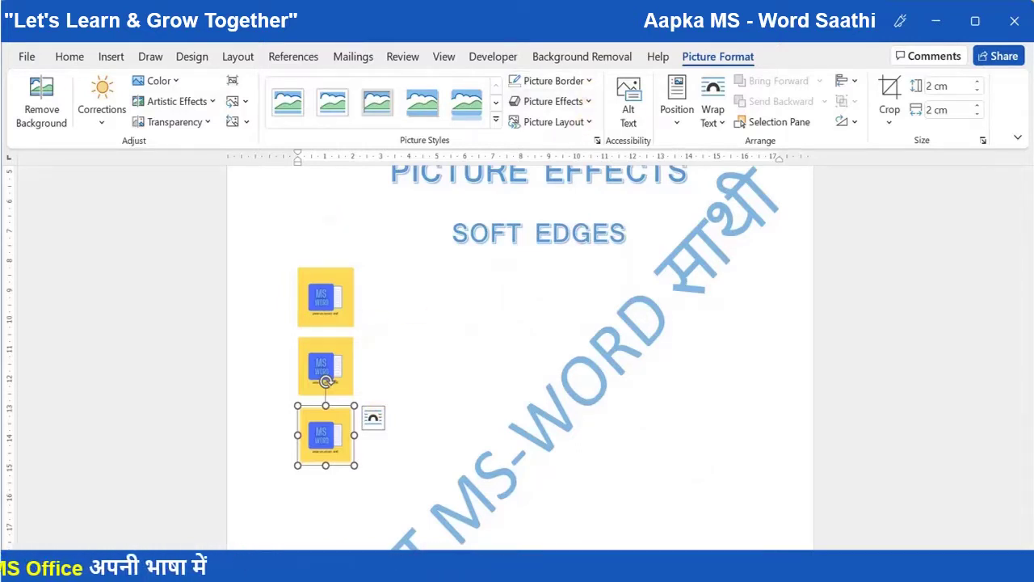
- Paste a fourth logo copy below the third and apply 5 Point Soft Edges from the Quick Access Toolbar
click(423, 473)
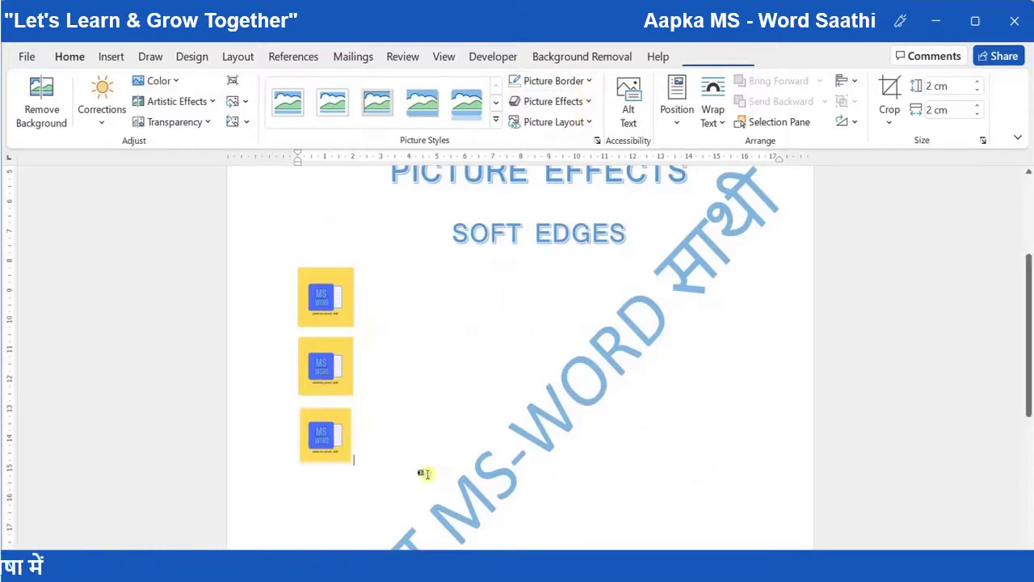
click(350, 305)
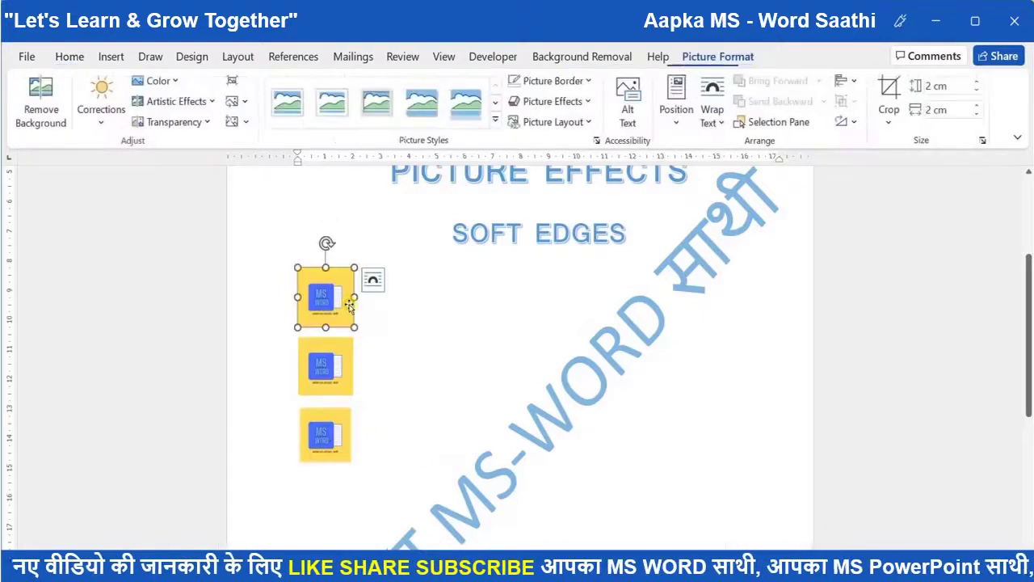
click(363, 460)
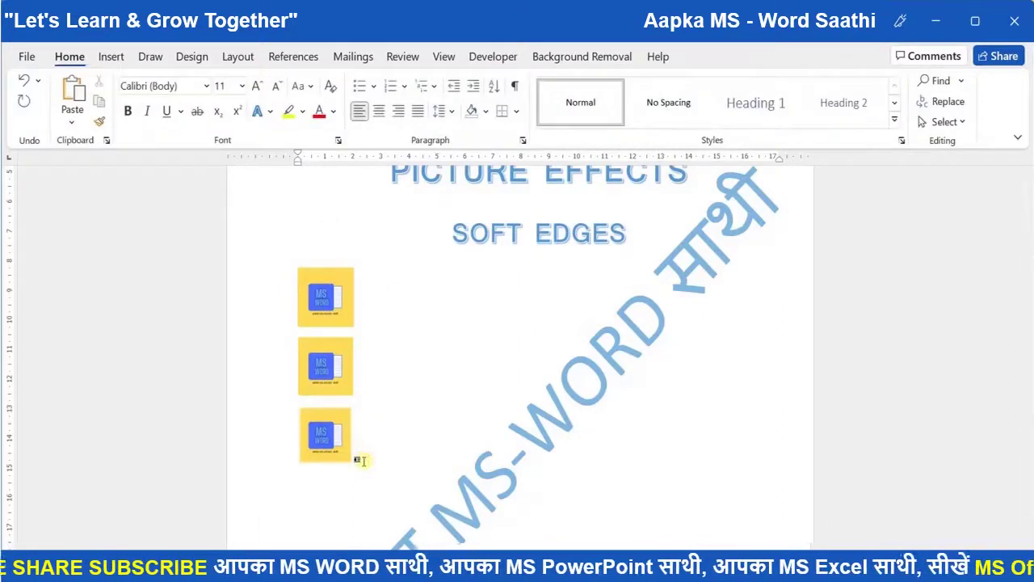
key(ctrl+v)
click(319, 502)
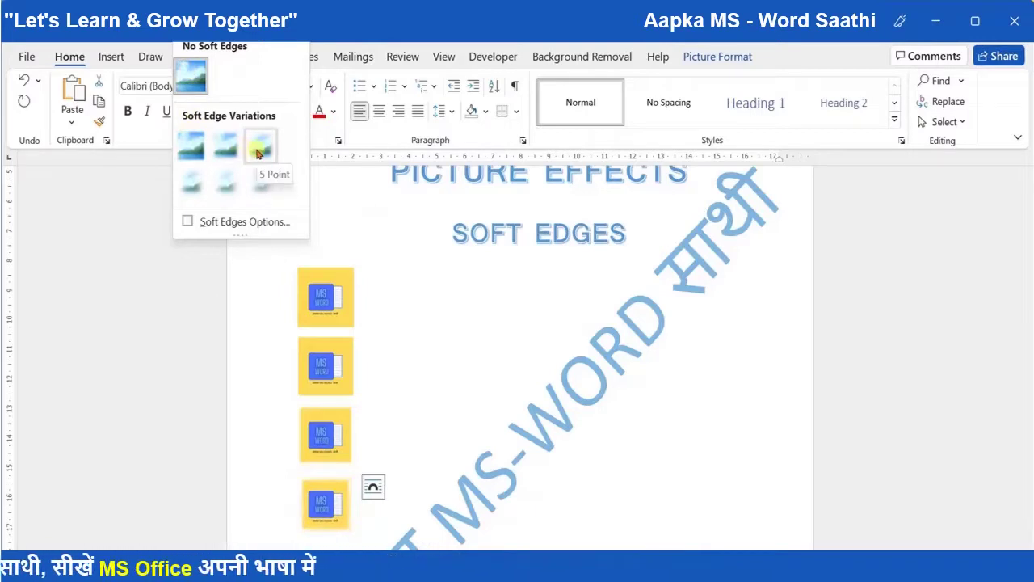
click(258, 150)
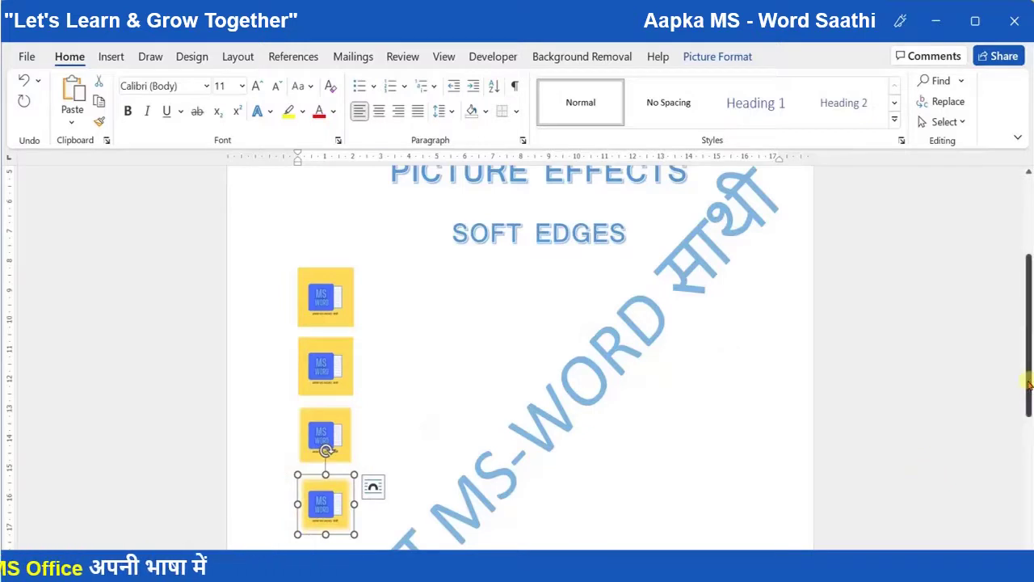
drag(1029, 384, 1029, 436)
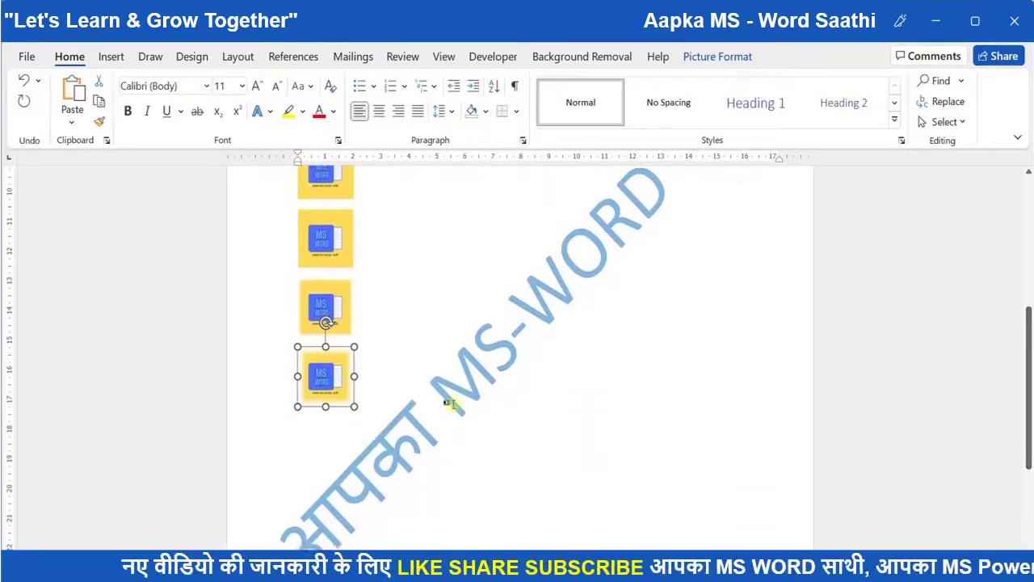
- Paste a fifth logo copy at the bottom and apply 10 Point Soft Edges
click(339, 446)
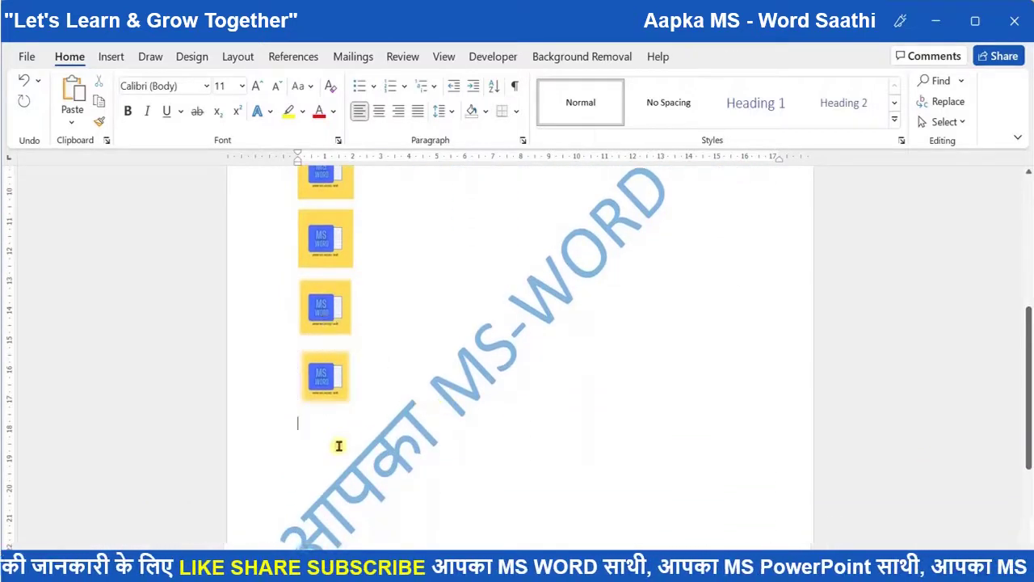
key(ctrl+v)
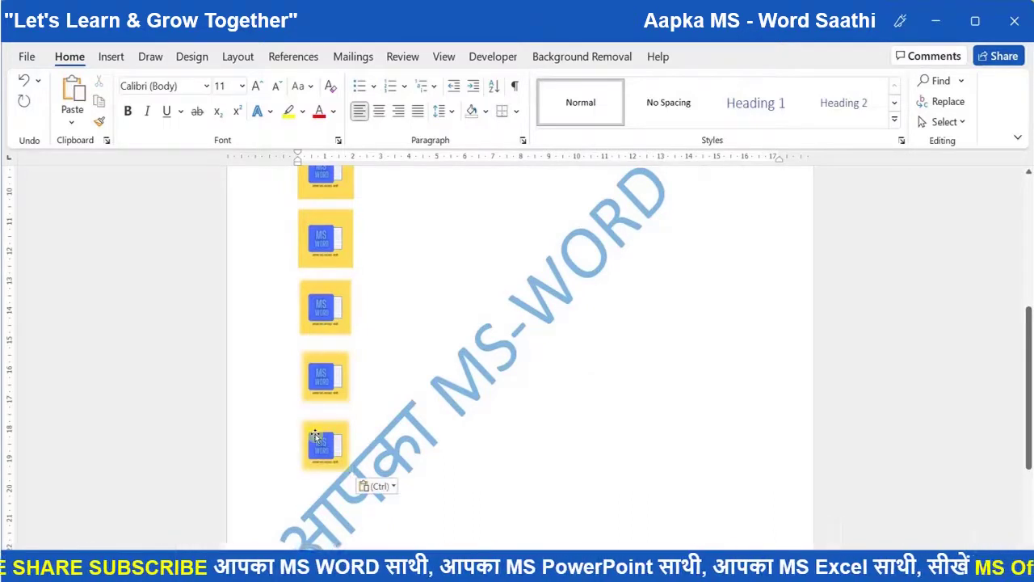
click(317, 437)
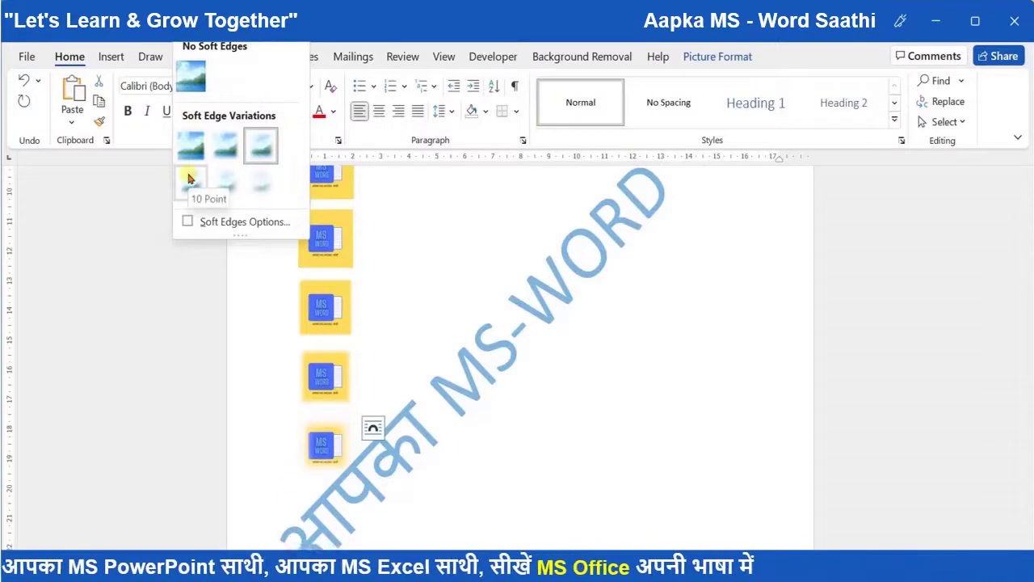
click(189, 179)
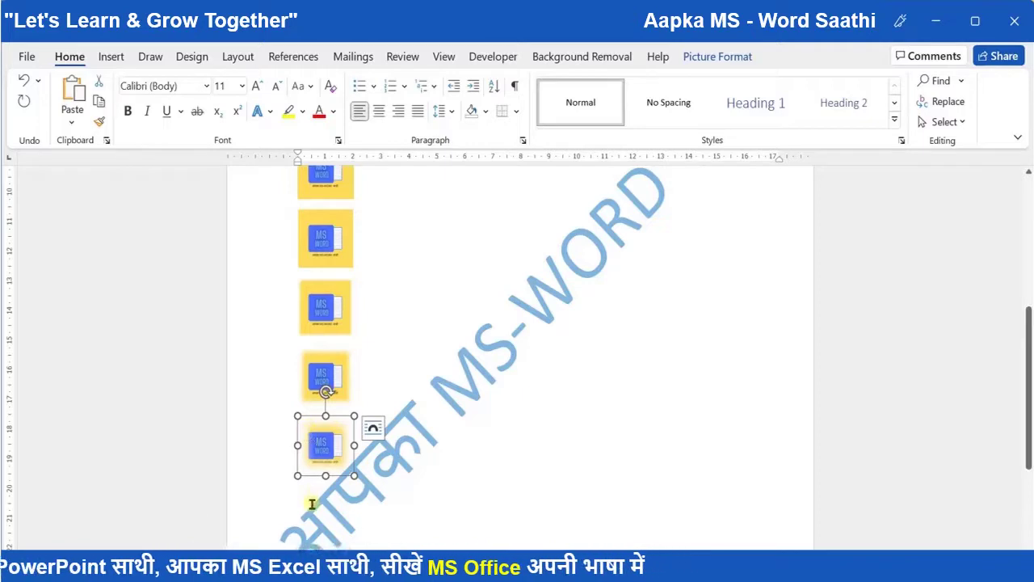
- Paste a sixth logo copy below the fifth and give it a 25 Point soft edge
click(357, 474)
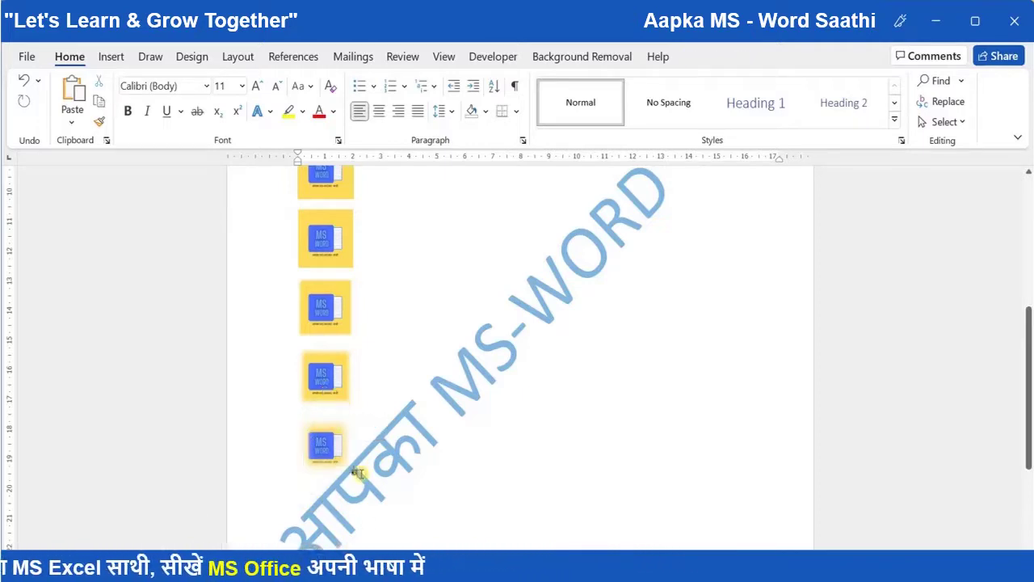
key(ctrl+v)
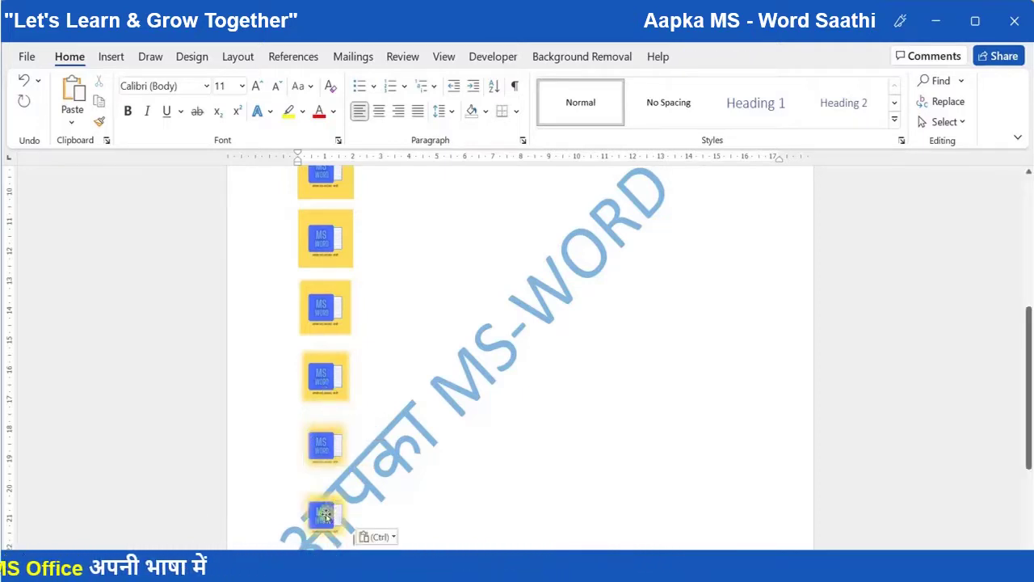
click(323, 513)
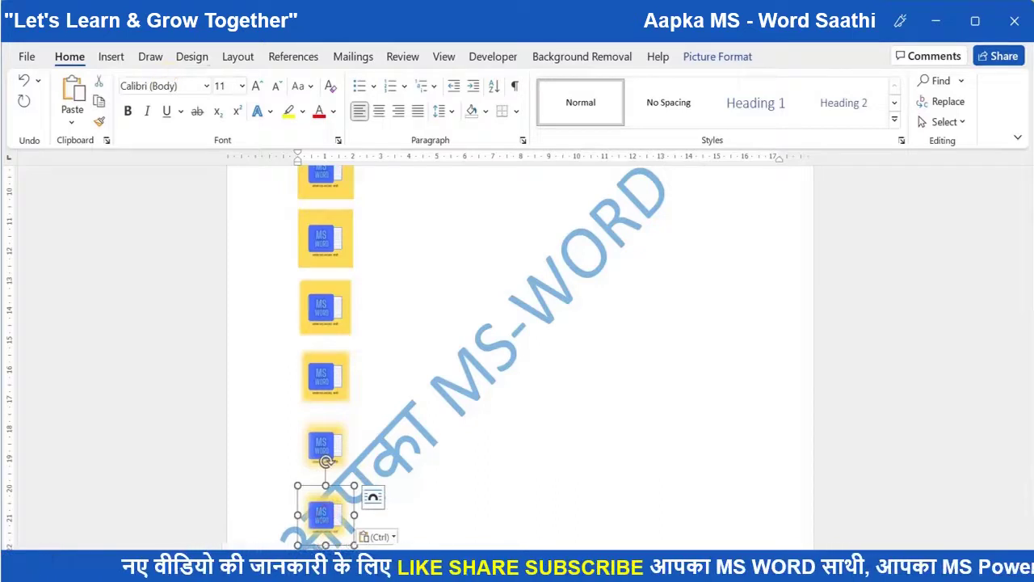
click(230, 186)
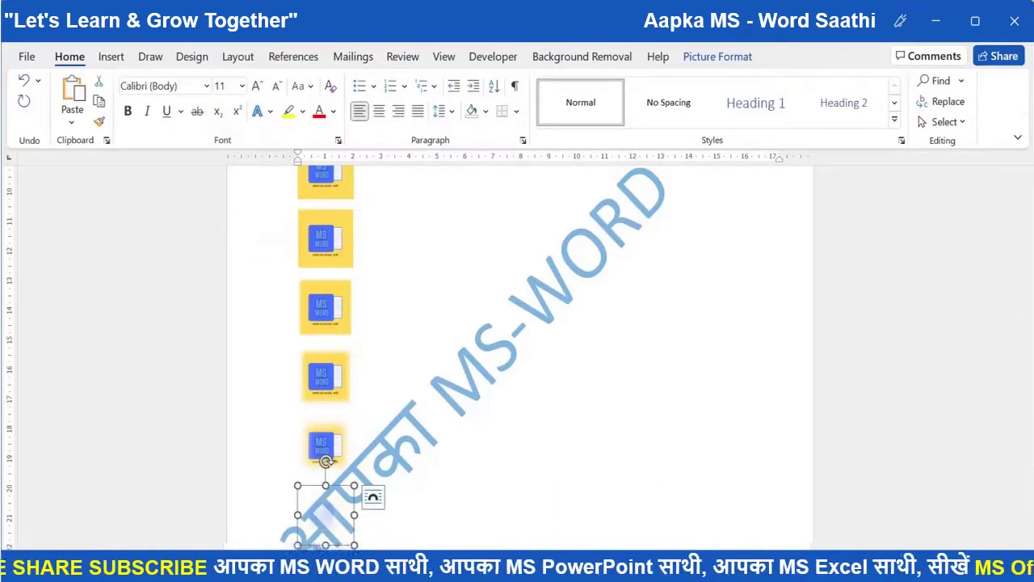
click(215, 113)
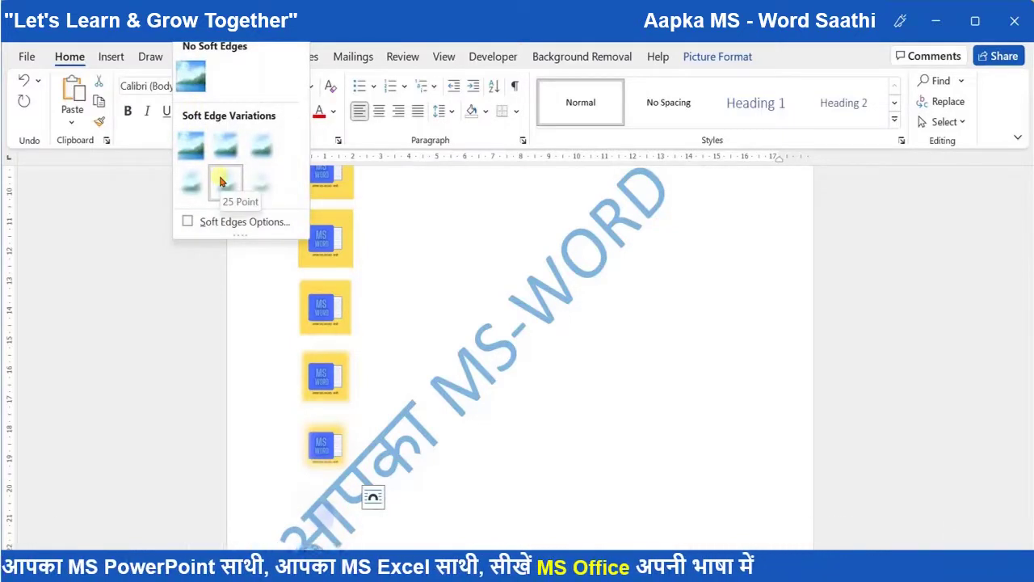
click(220, 181)
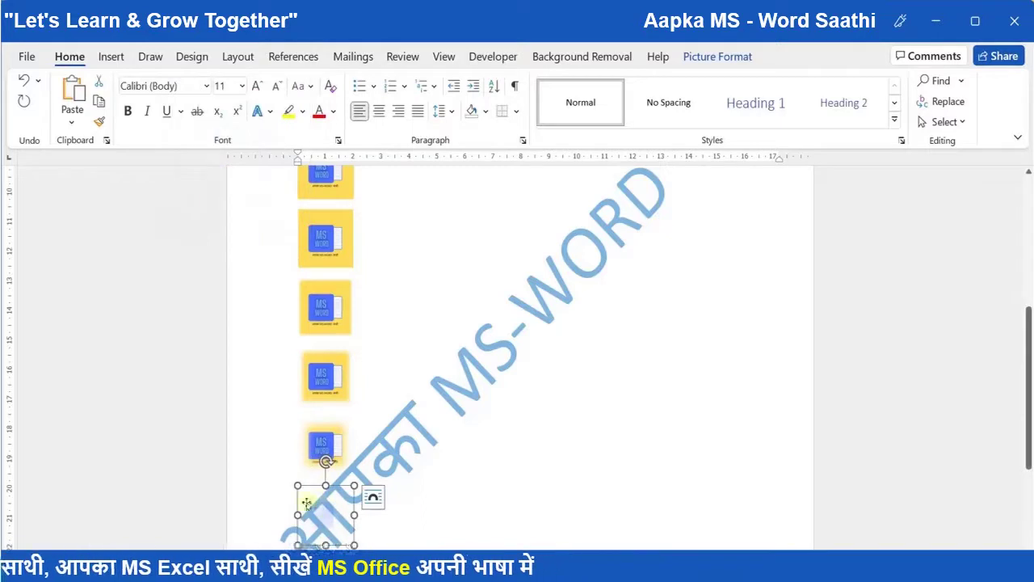
click(396, 519)
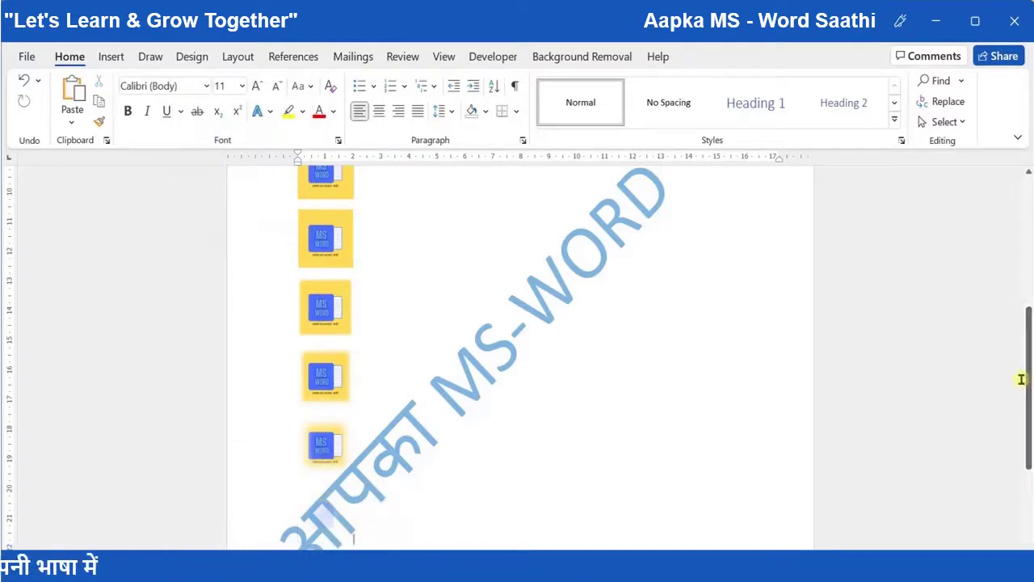
- Paste a seventh logo copy at the bottom and fade it with a 50 Point soft edge
drag(1028, 380, 1029, 438)
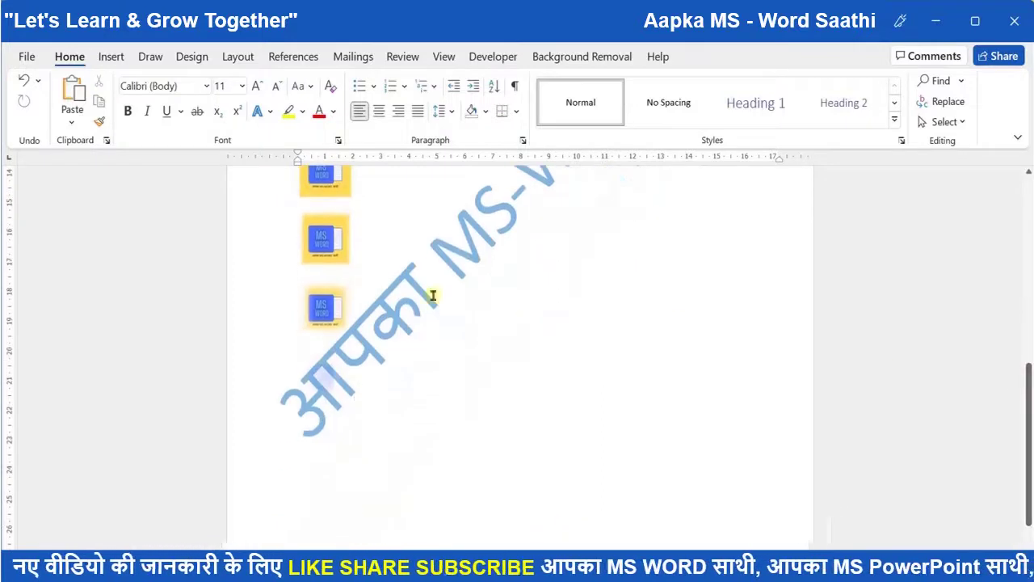
click(313, 374)
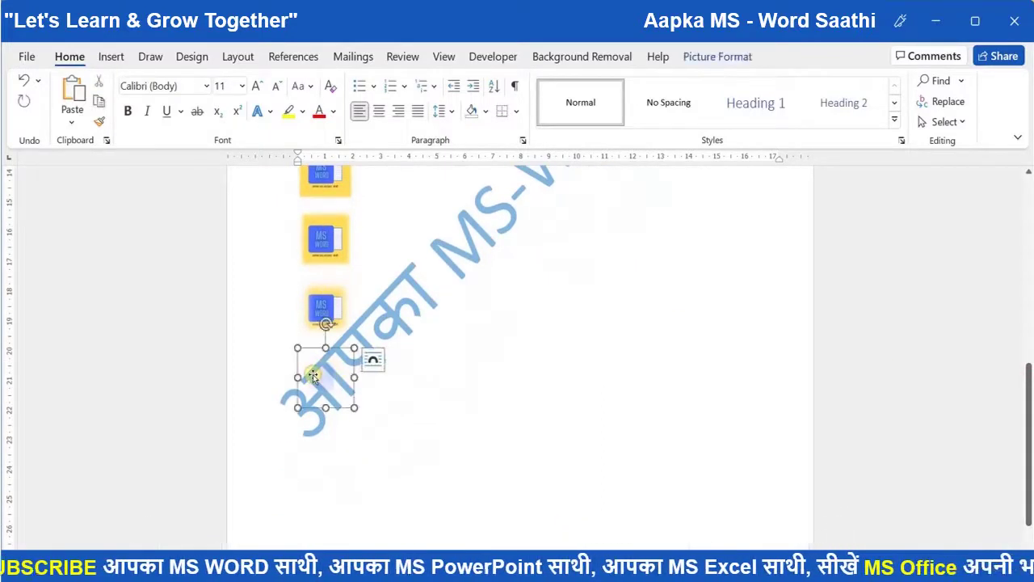
click(284, 322)
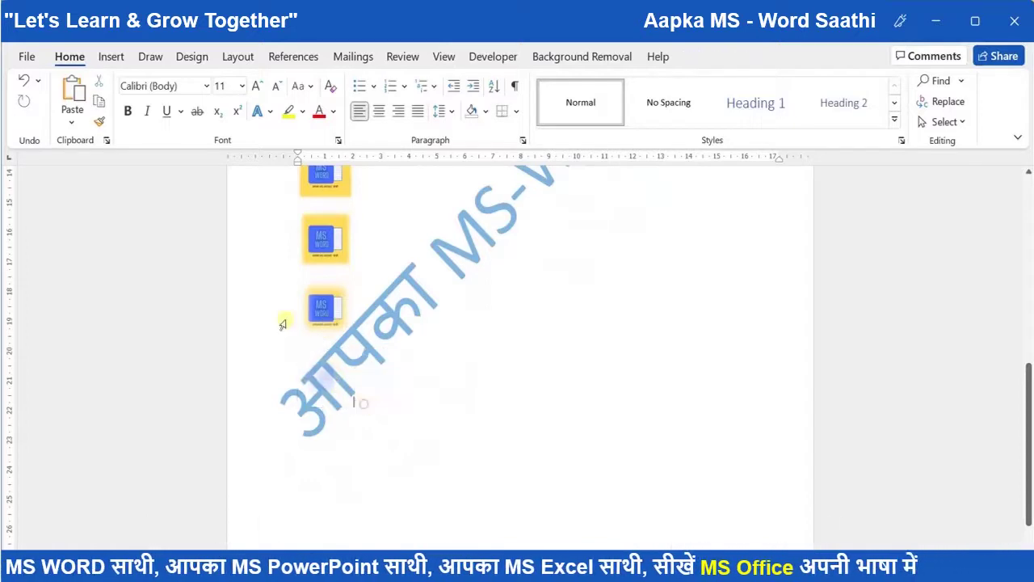
click(326, 370)
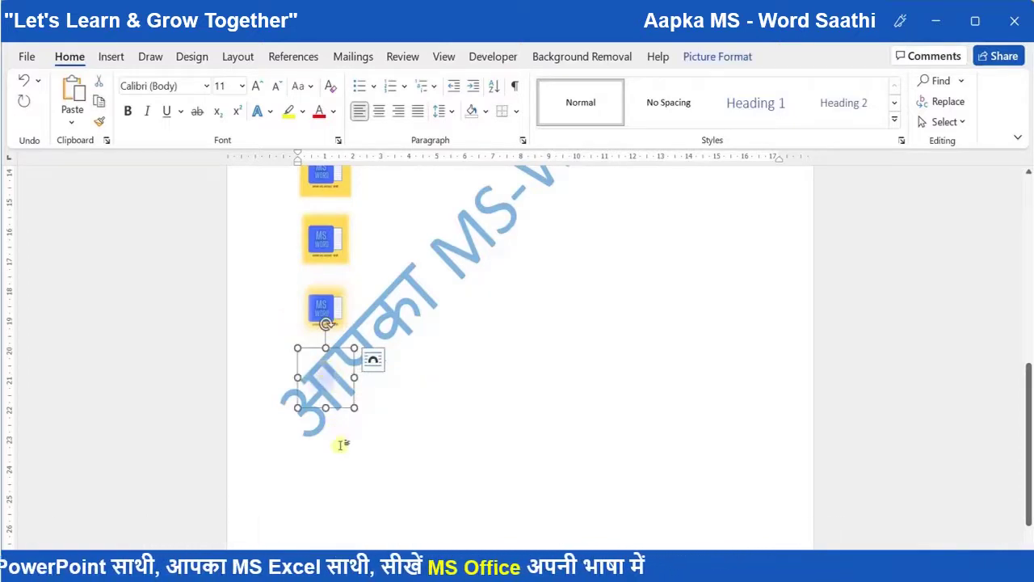
click(367, 413)
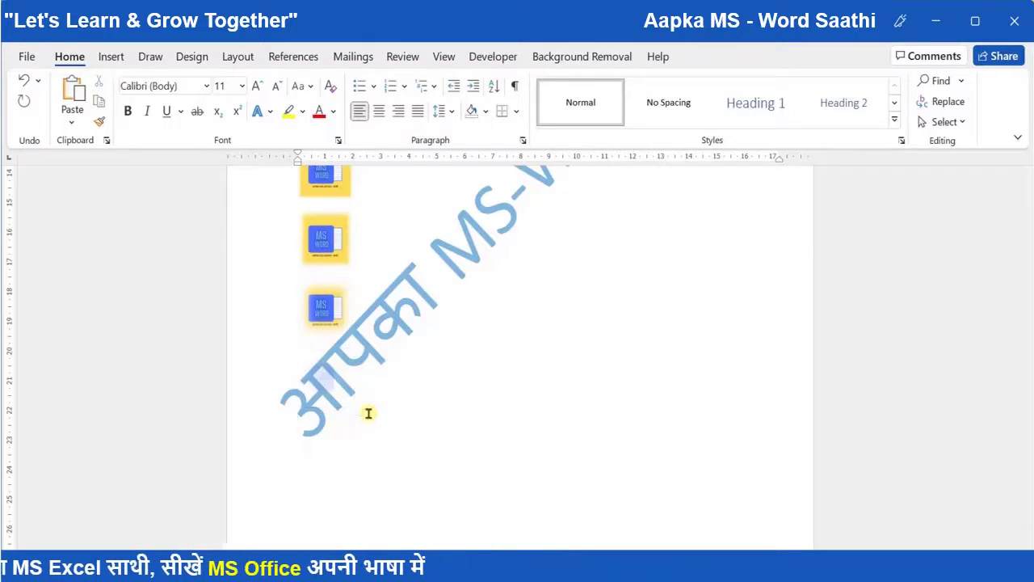
key(ctrl+v)
click(318, 452)
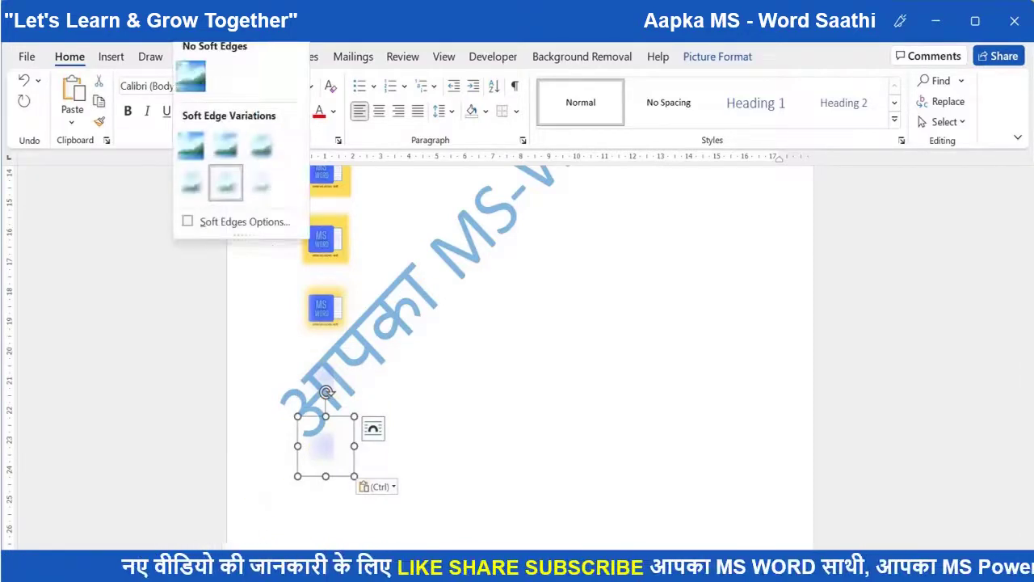
click(253, 197)
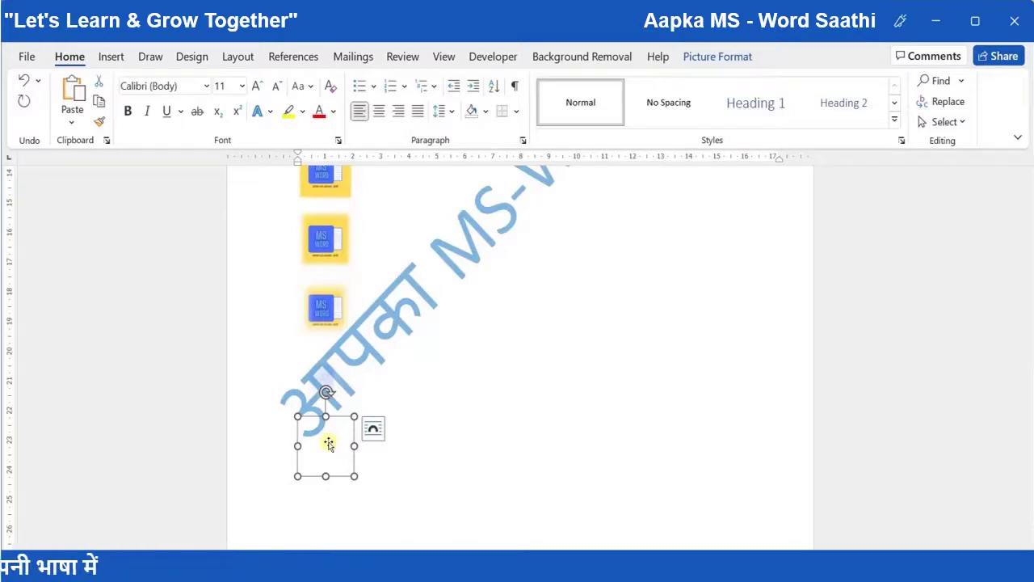
- Start a new line after the faded seventh logo and select the eighth logo copy below it
click(415, 489)
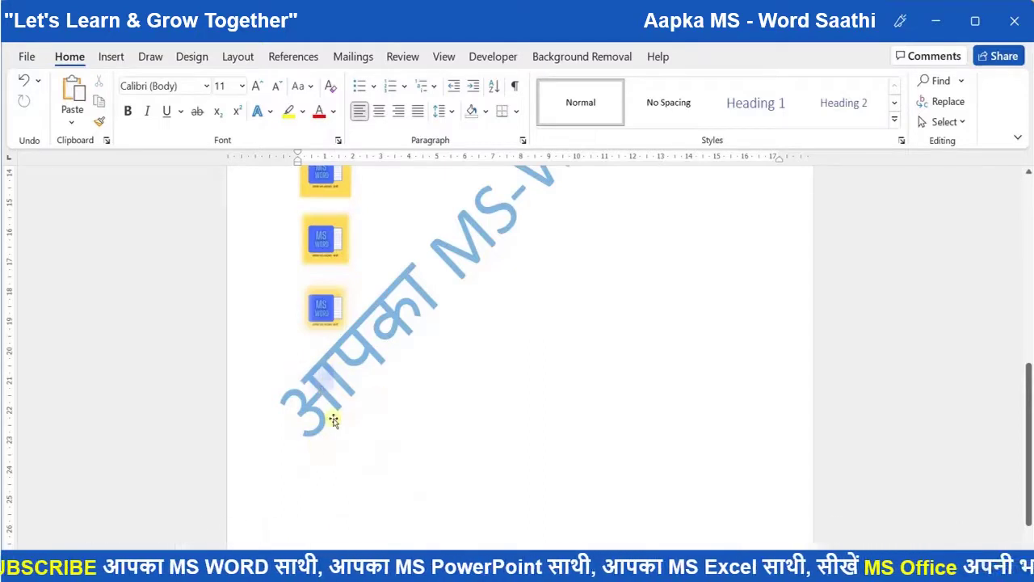
click(328, 446)
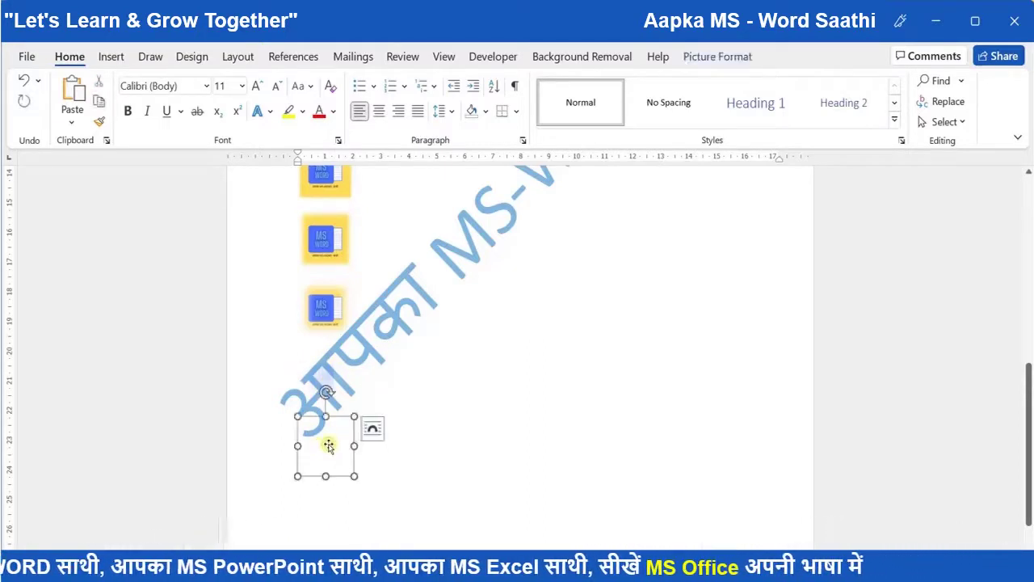
click(367, 468)
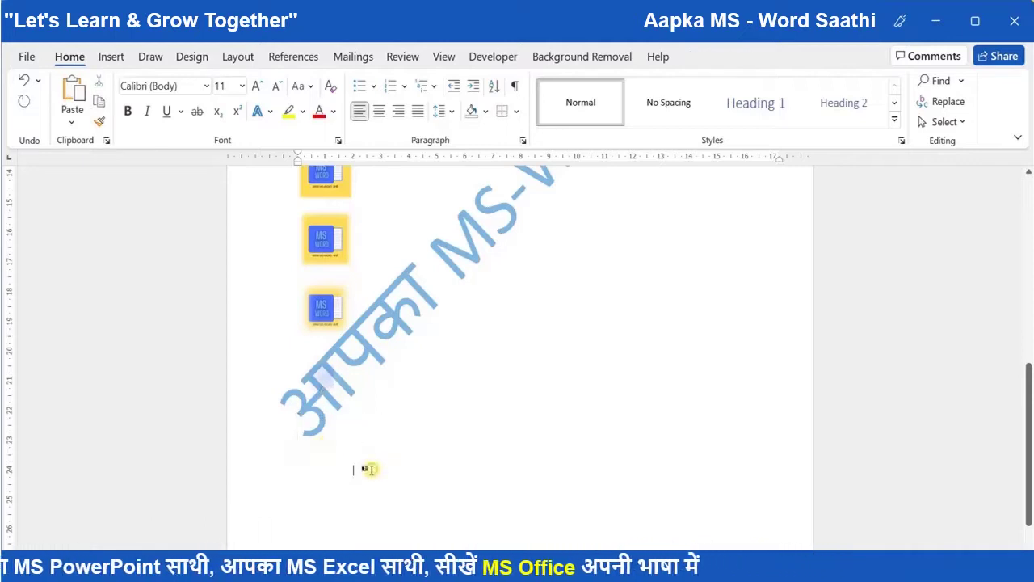
click(333, 449)
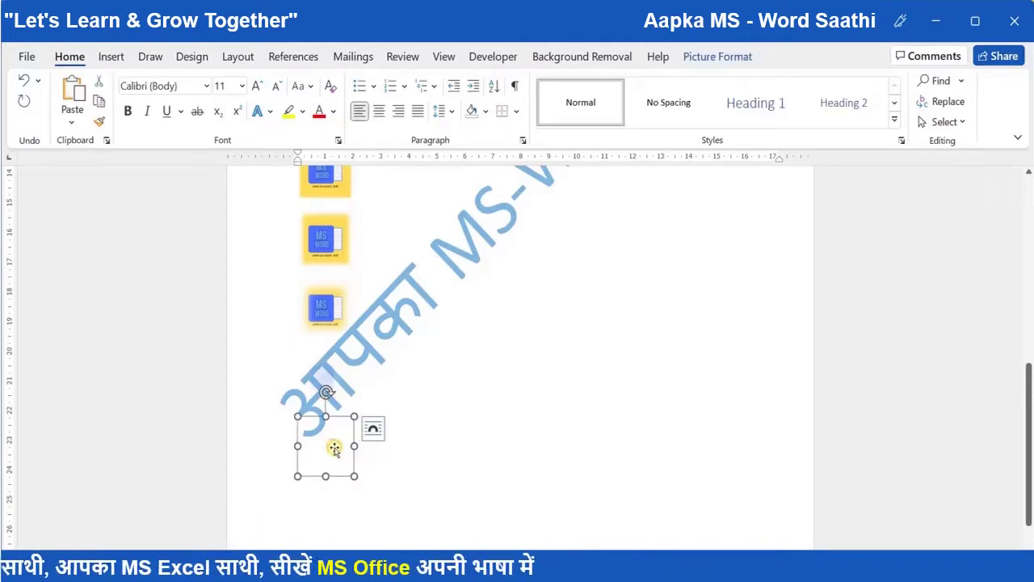
click(368, 482)
key(Return)
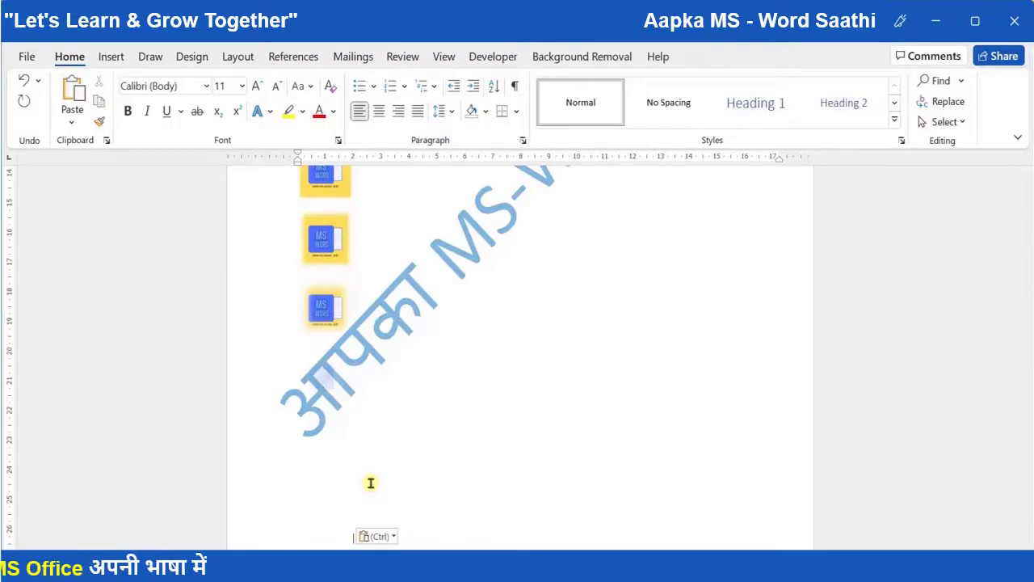
click(323, 506)
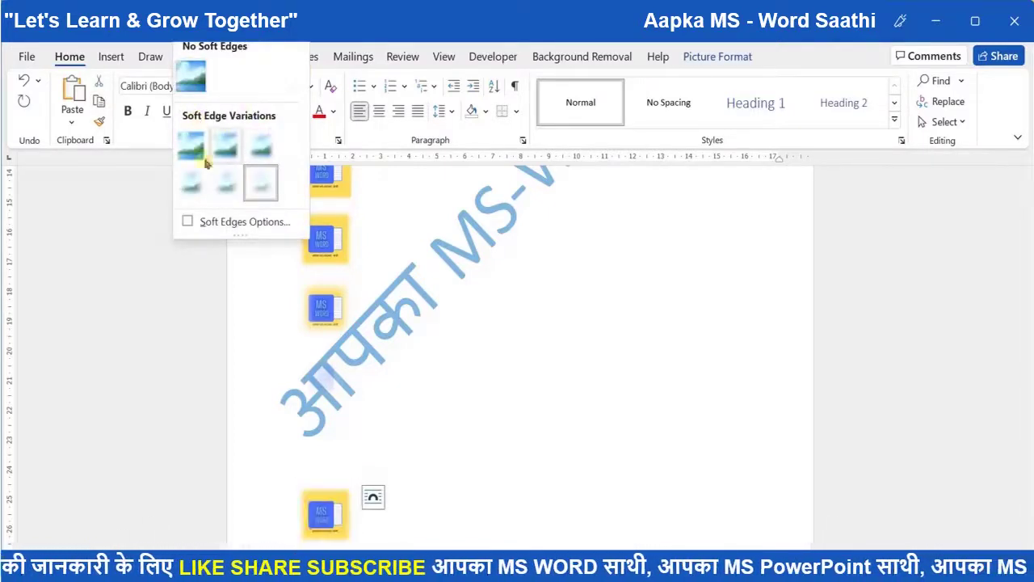
- Set the eighth WORD logo copy's soft edge size to 100 pt in the Format Picture pane
click(227, 222)
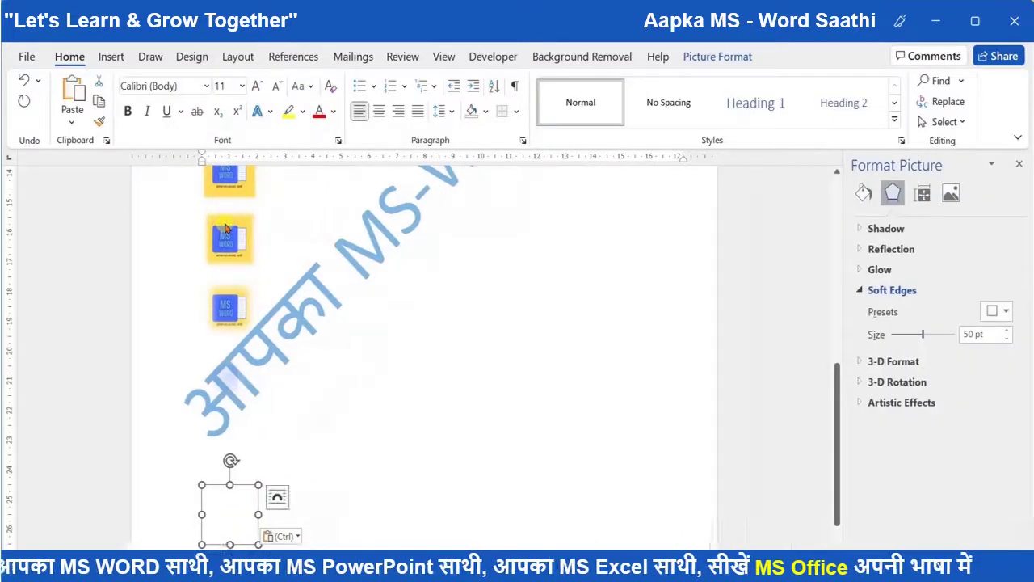
click(1007, 313)
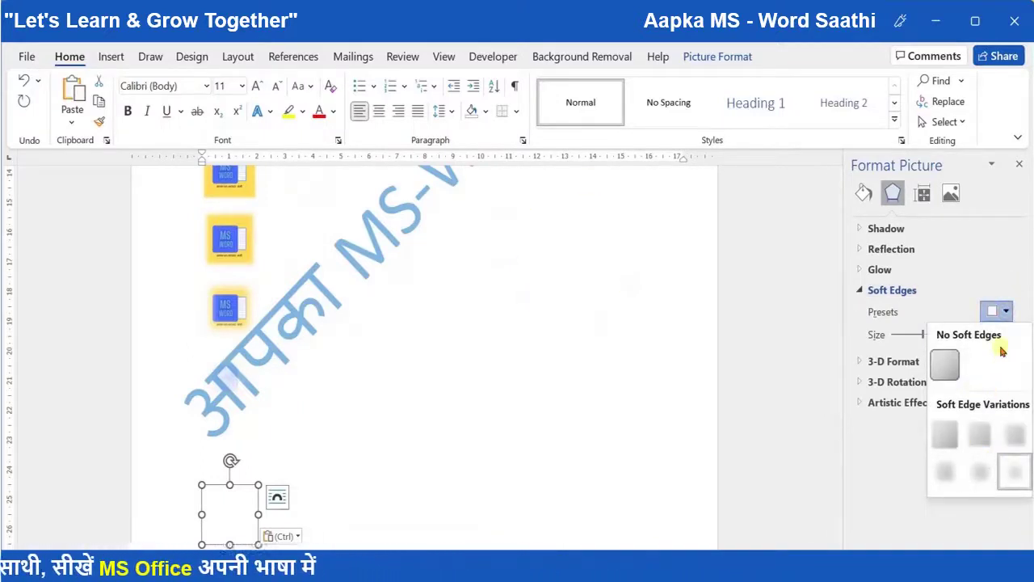
click(1003, 316)
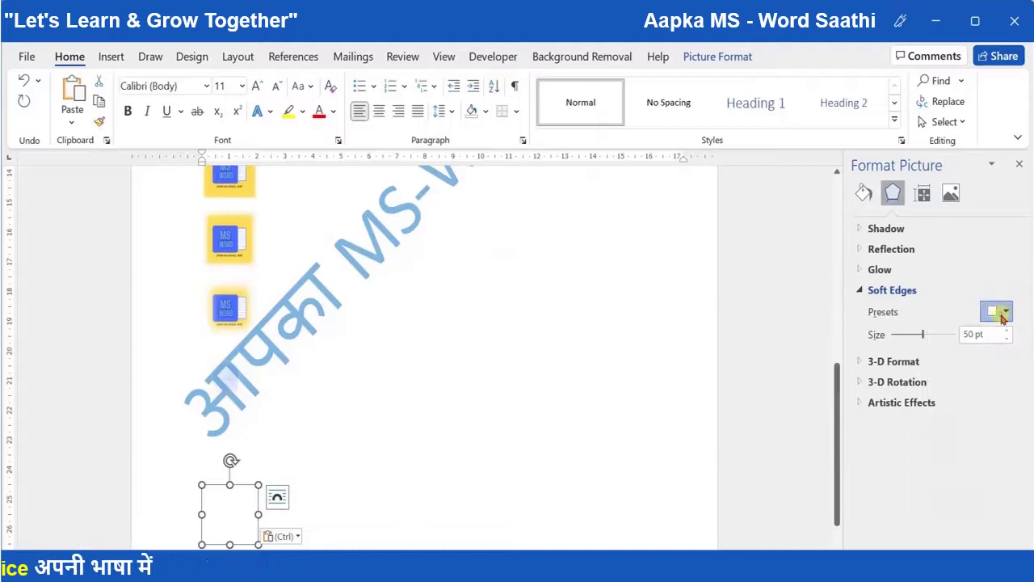
click(926, 336)
mouse_move(926, 336)
mouse_down()
mouse_move(891, 337)
mouse_move(914, 337)
mouse_up()
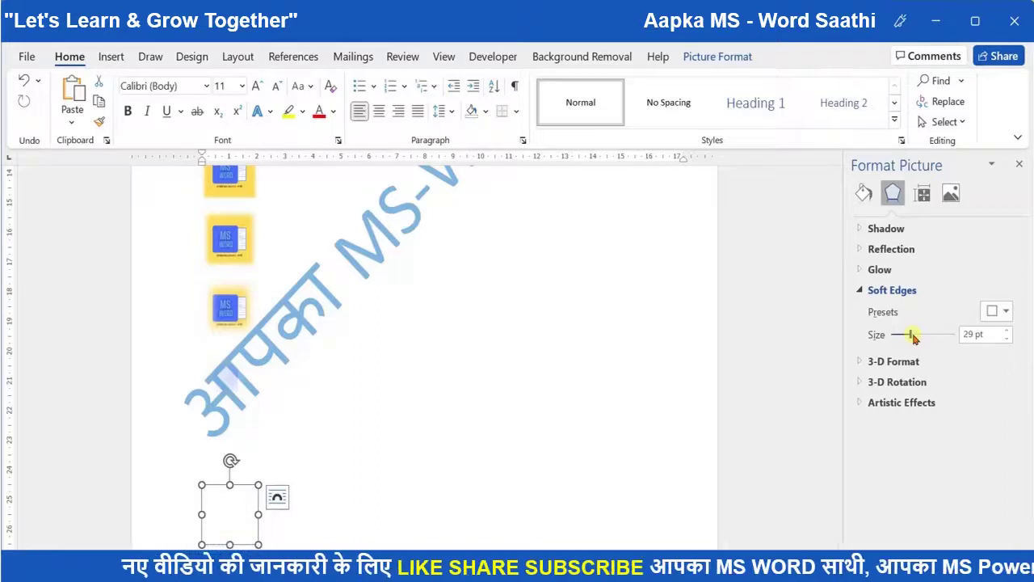
drag(914, 338, 918, 337)
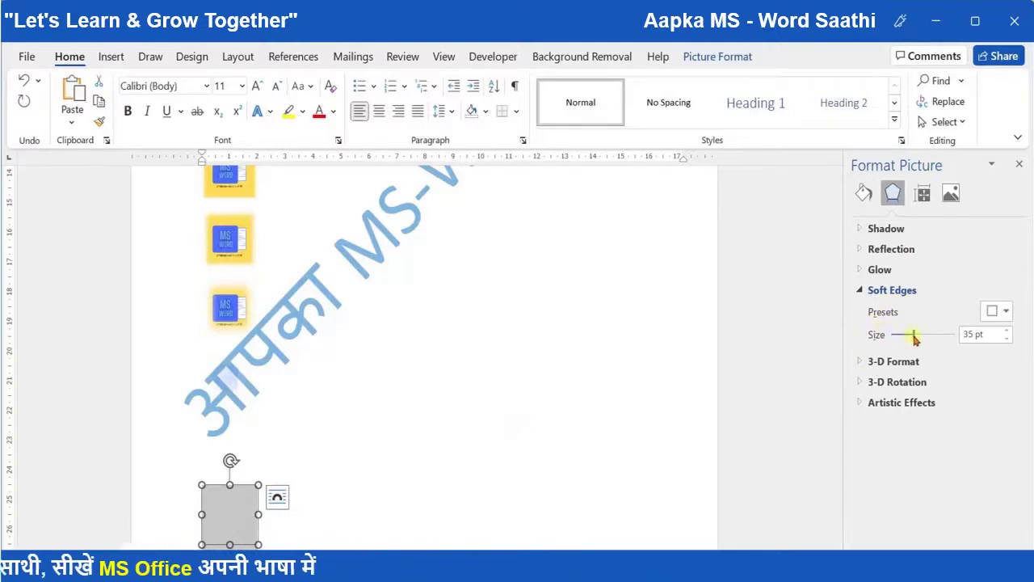
mouse_move(913, 338)
mouse_down()
mouse_move(891, 338)
mouse_move(961, 334)
mouse_up()
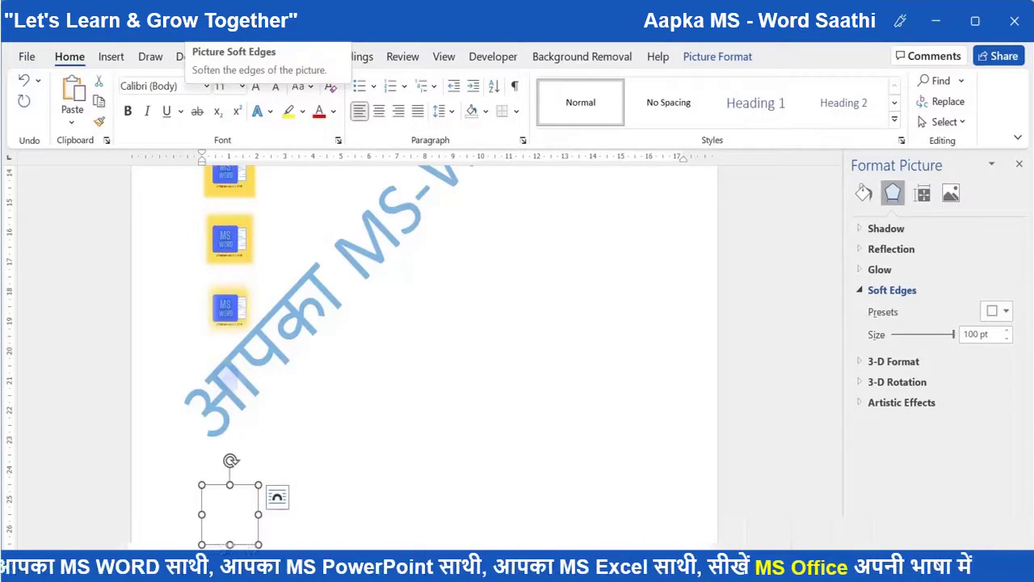
right_click(187, 42)
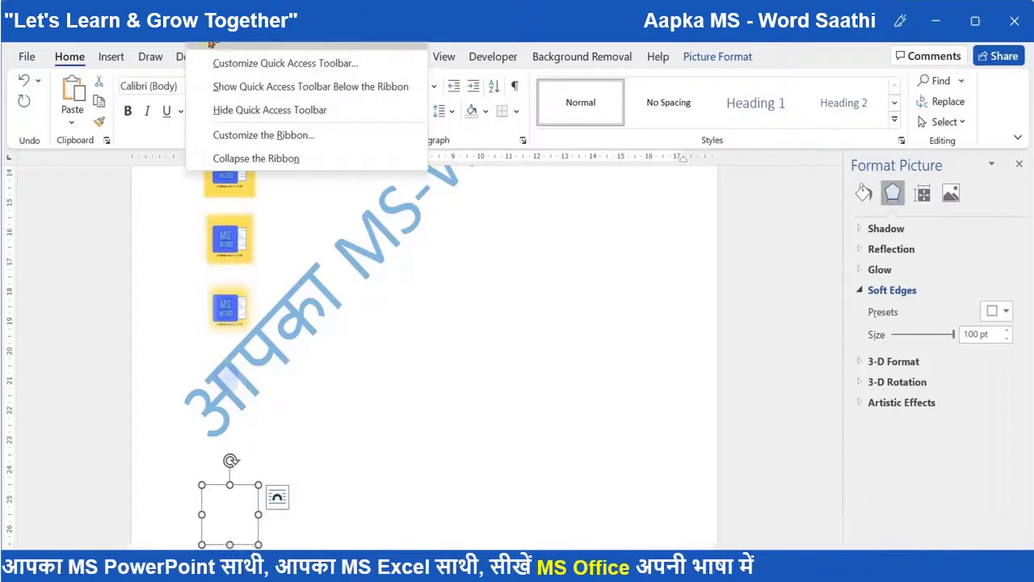
click(209, 44)
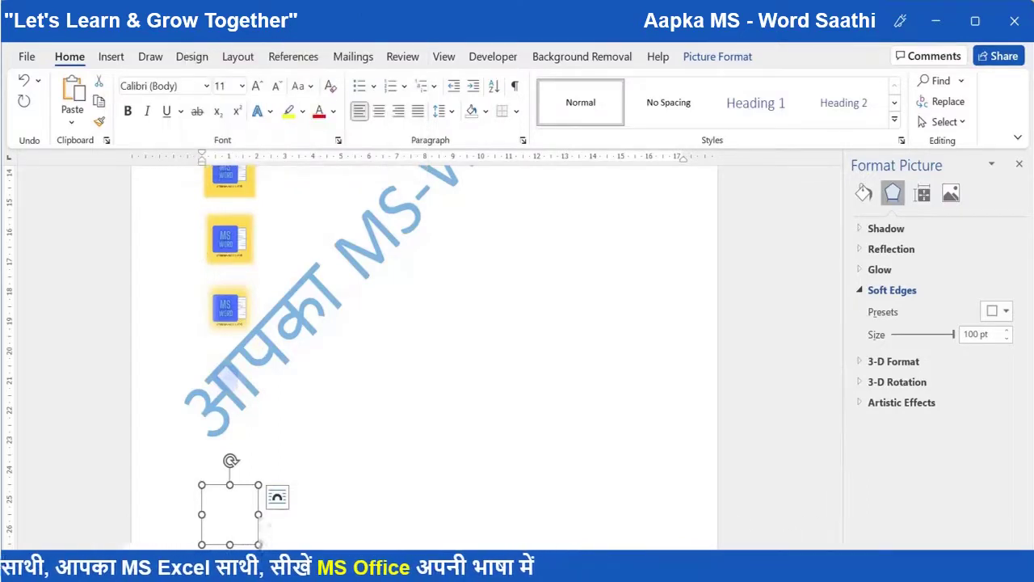